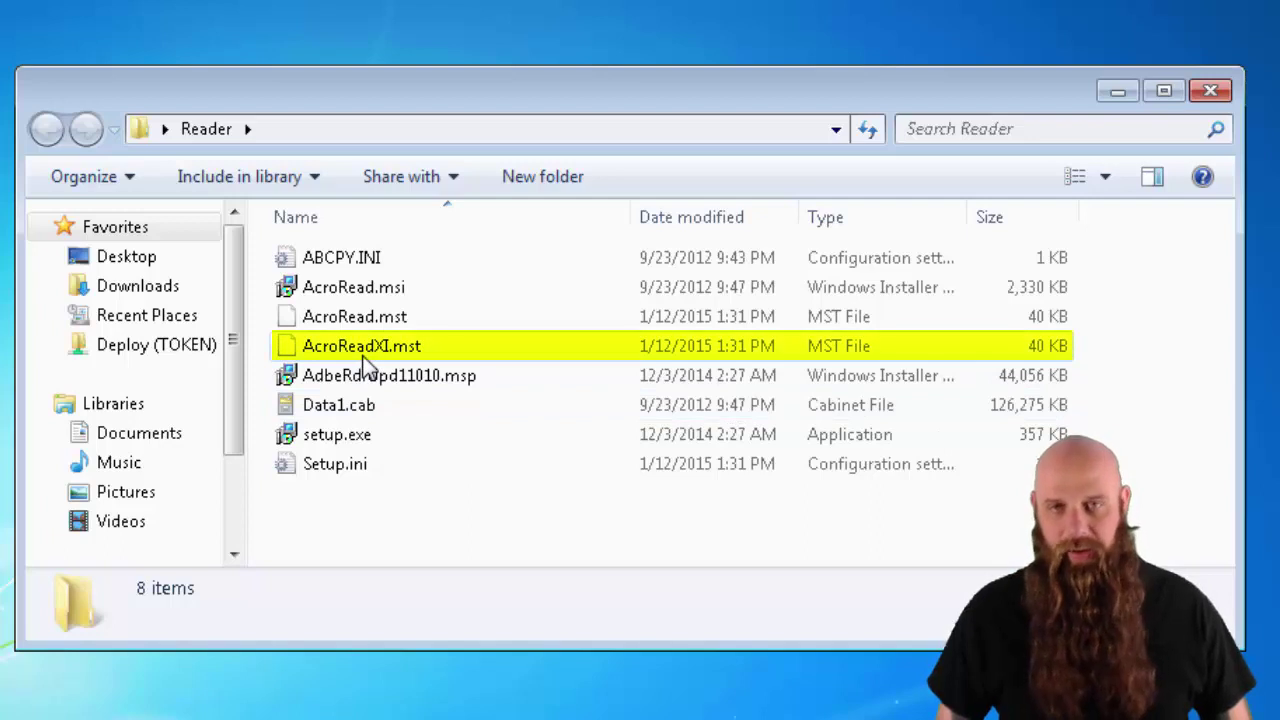
Send AcroRead.msi from the Reader folder to PDQ Deploy as a new package.
right_click(370, 290)
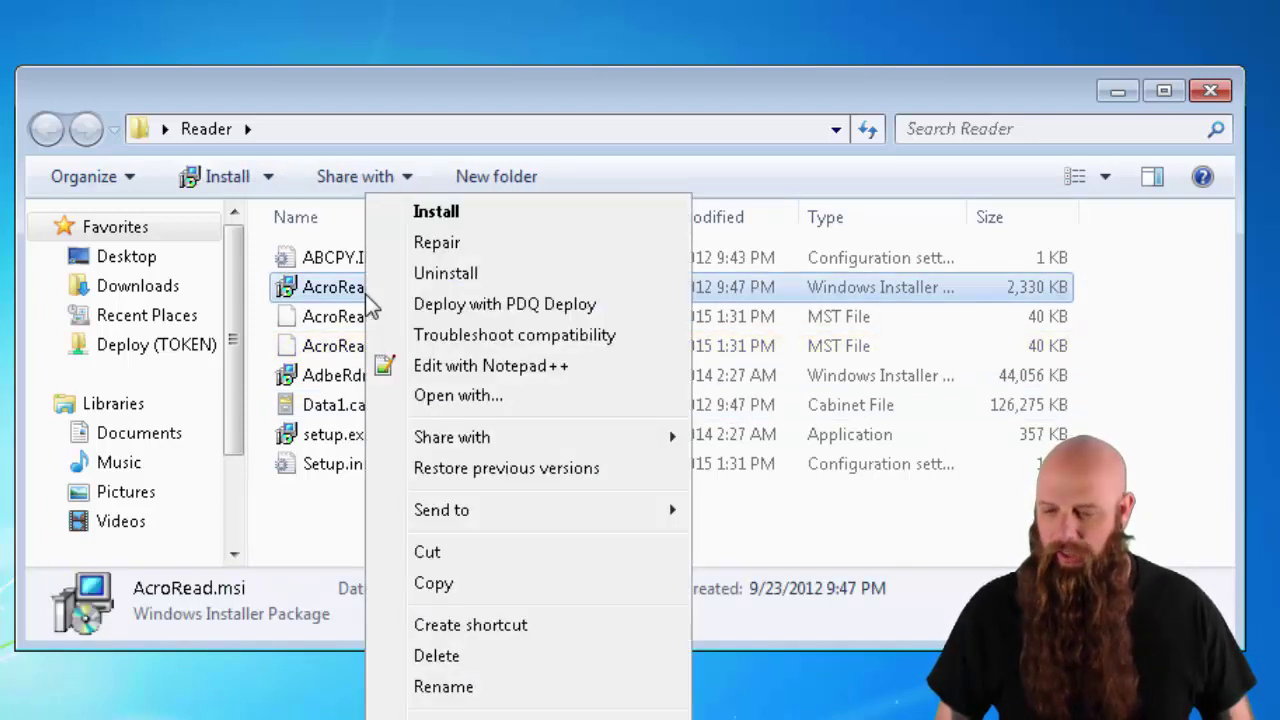
left_click(437, 307)
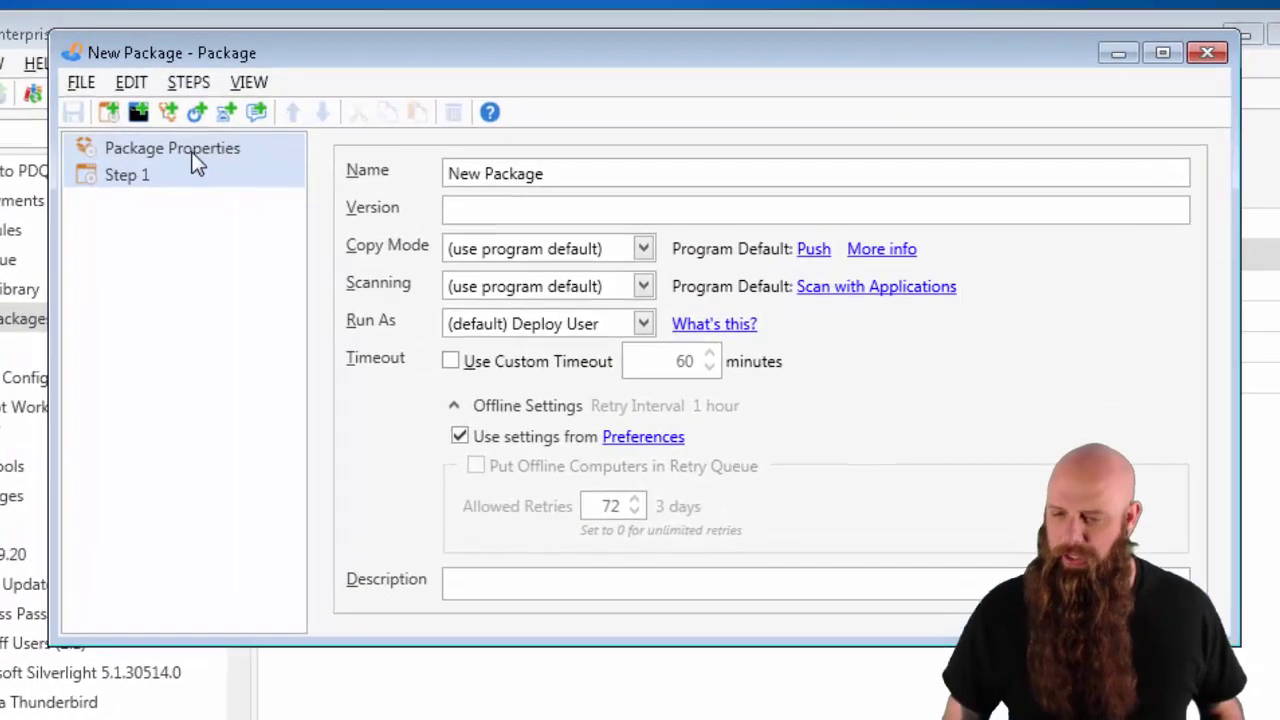
Rename the package to 'Adobe Reader 11.0.10' and show Step 1's install details.
left_click_drag(551, 172, 344, 184)
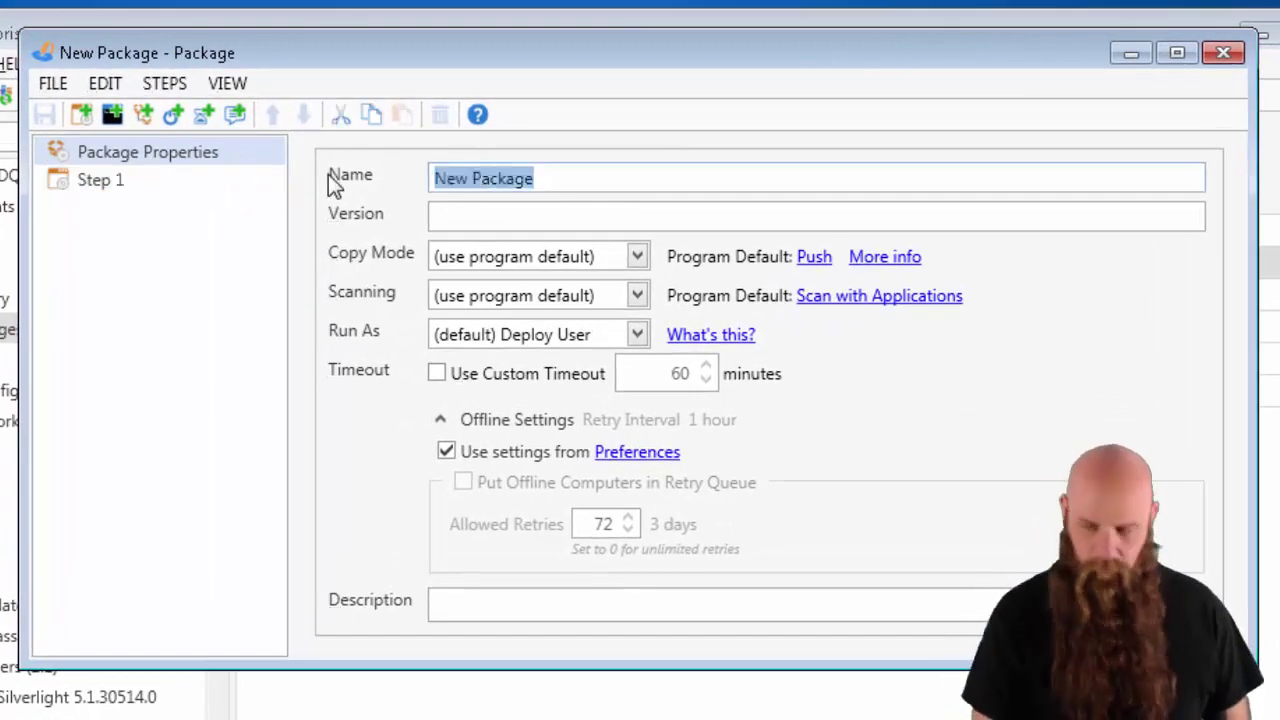
type("Adobe R")
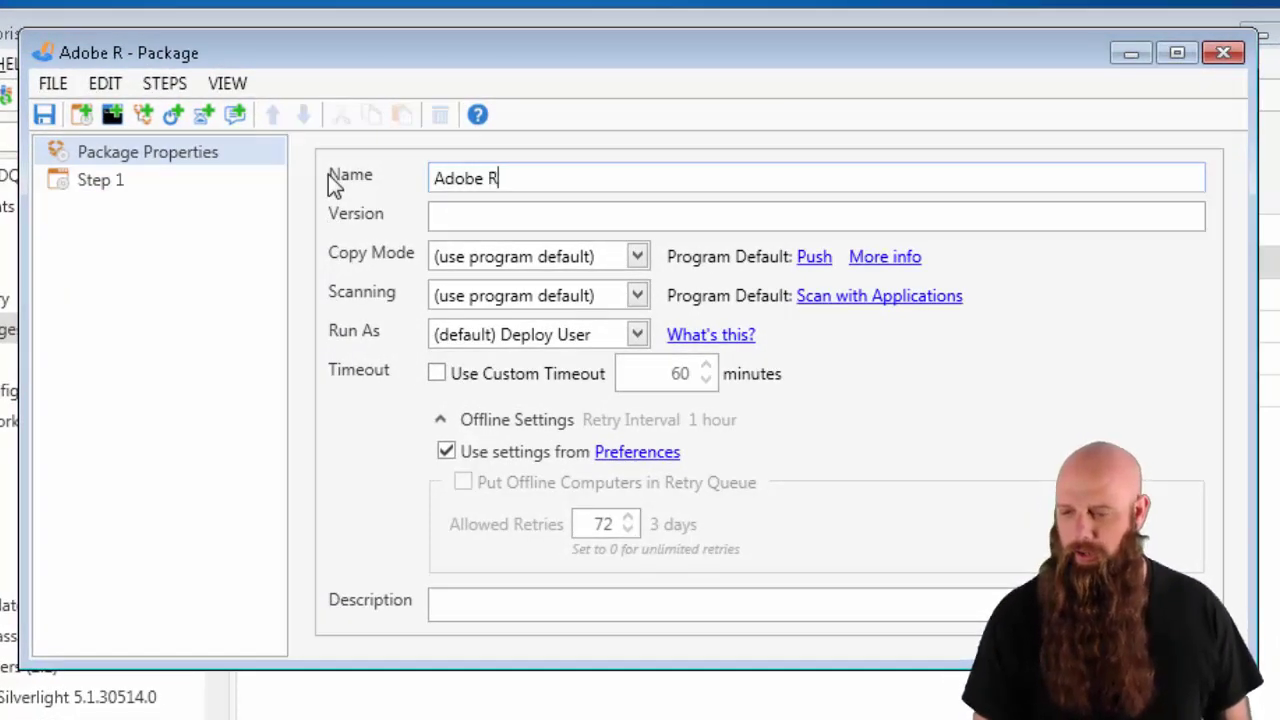
type("eader")
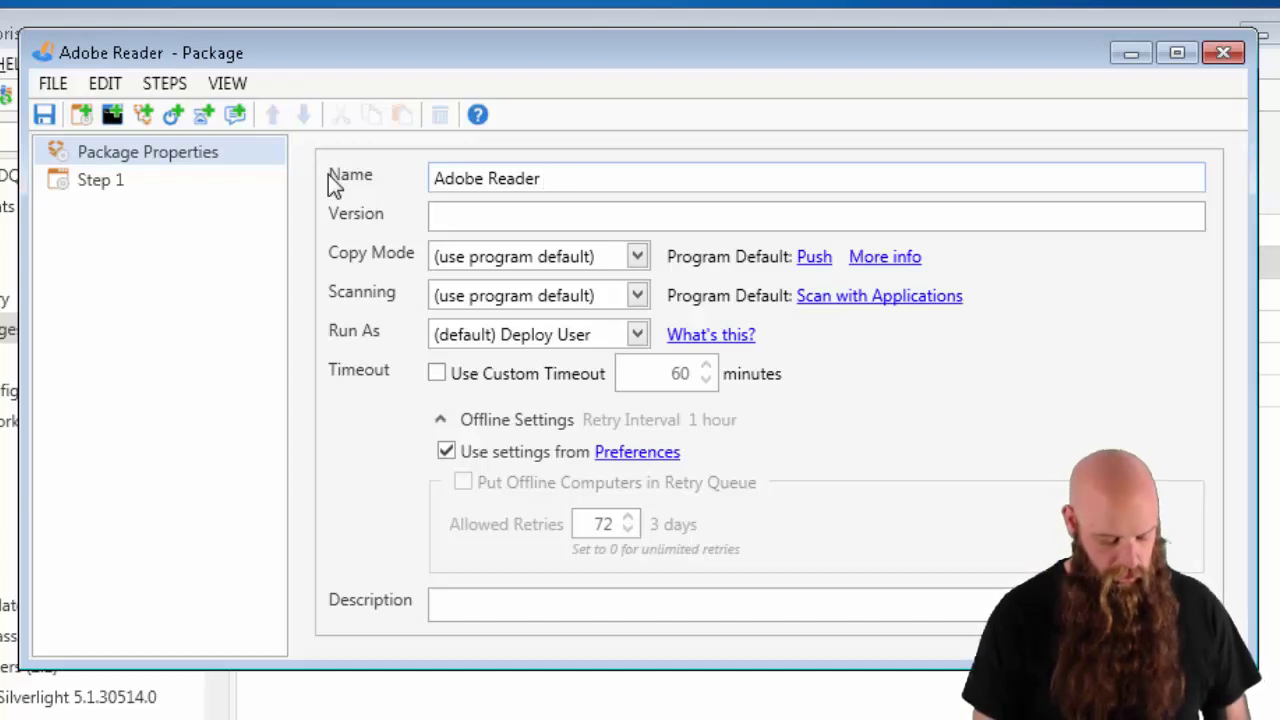
type(" 11.0.10")
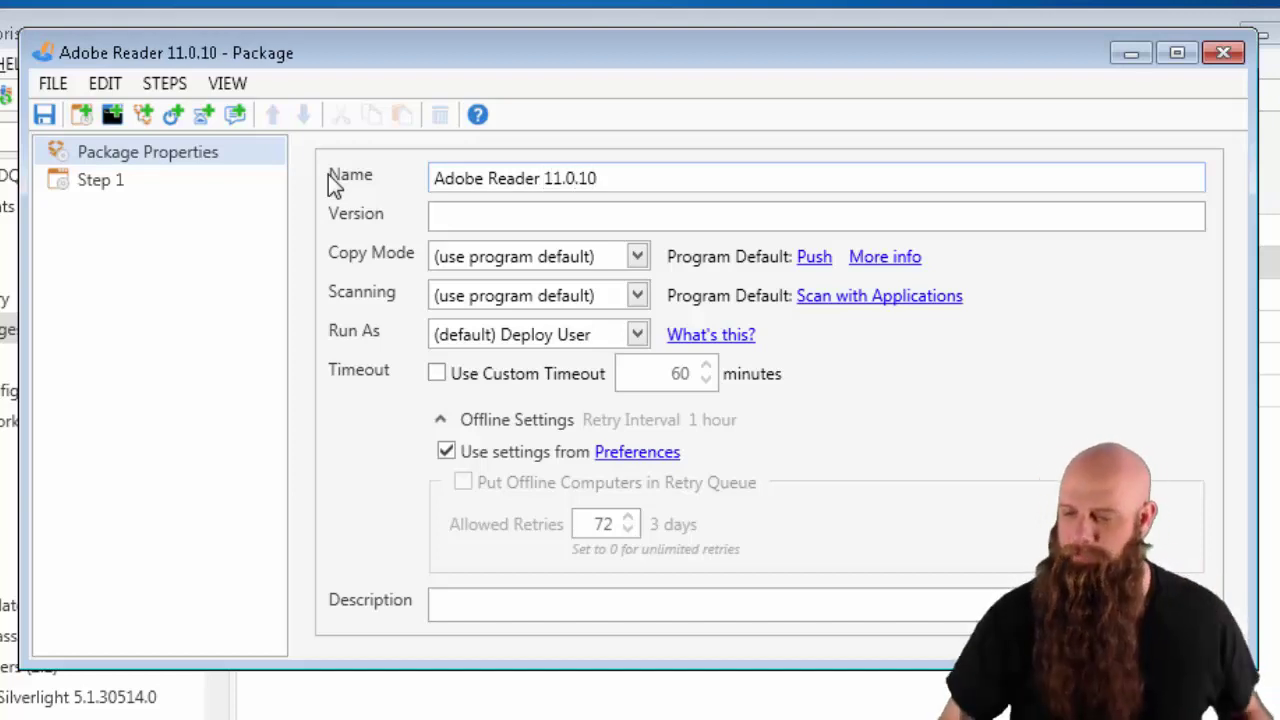
left_click(116, 174)
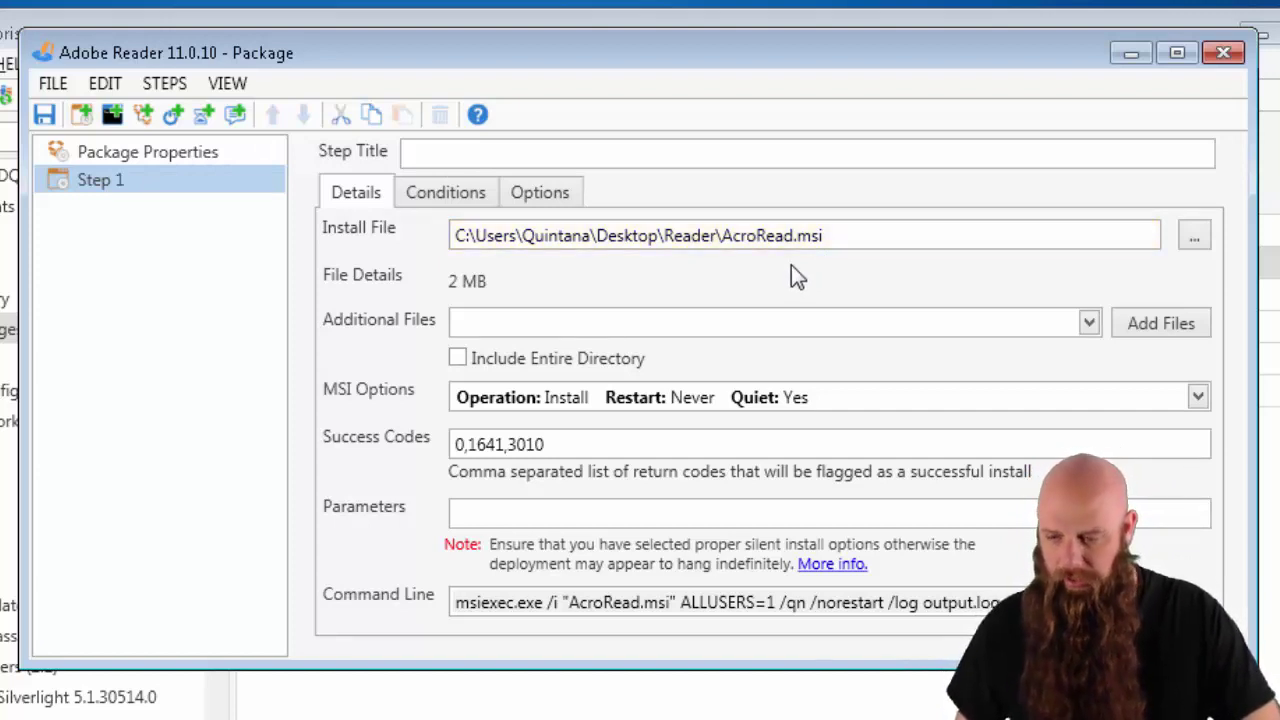
Give Step 1 the parameter TRANSFORMS=AcroReadXI.mst and include the installer's entire directory.
left_click(537, 509)
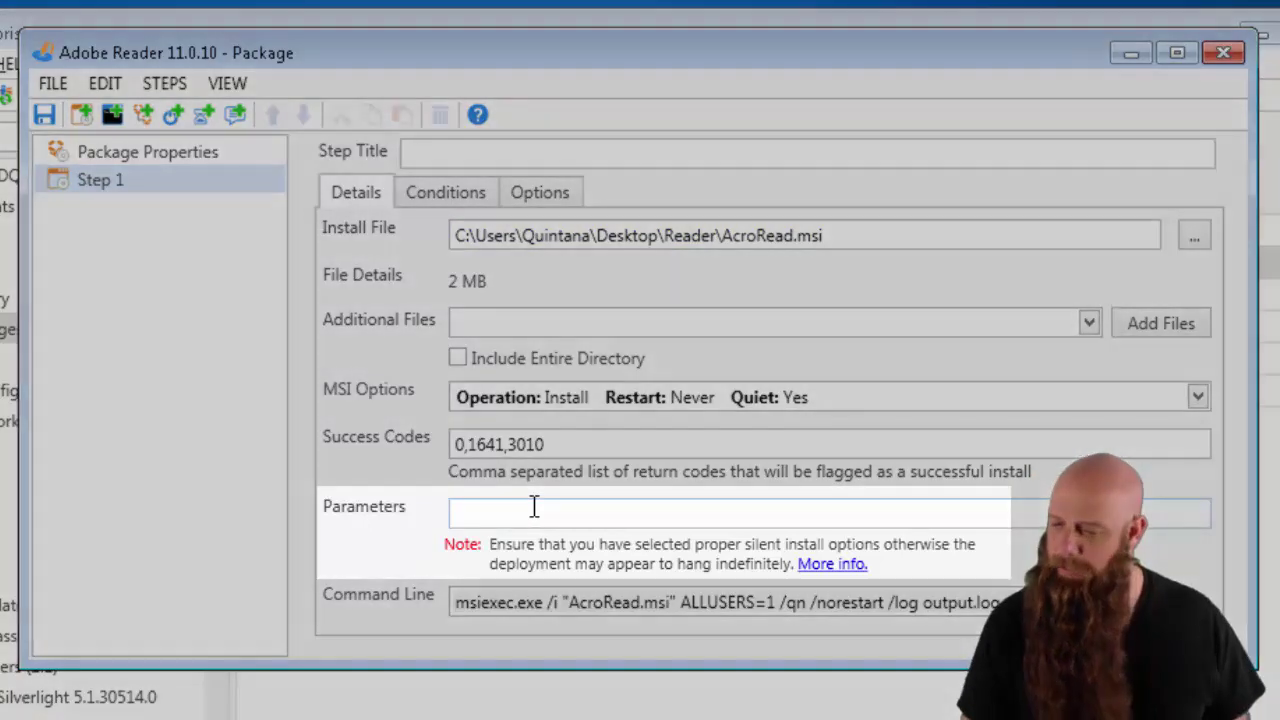
type("R")
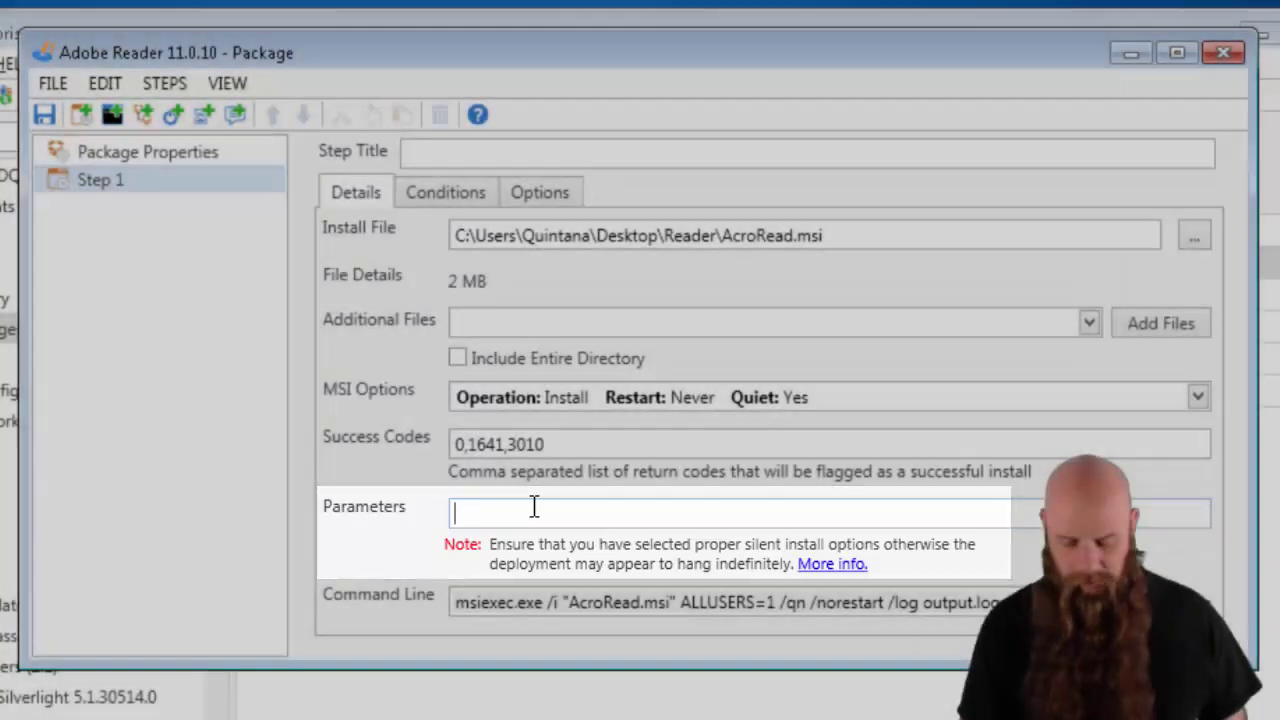
type("TRANS")
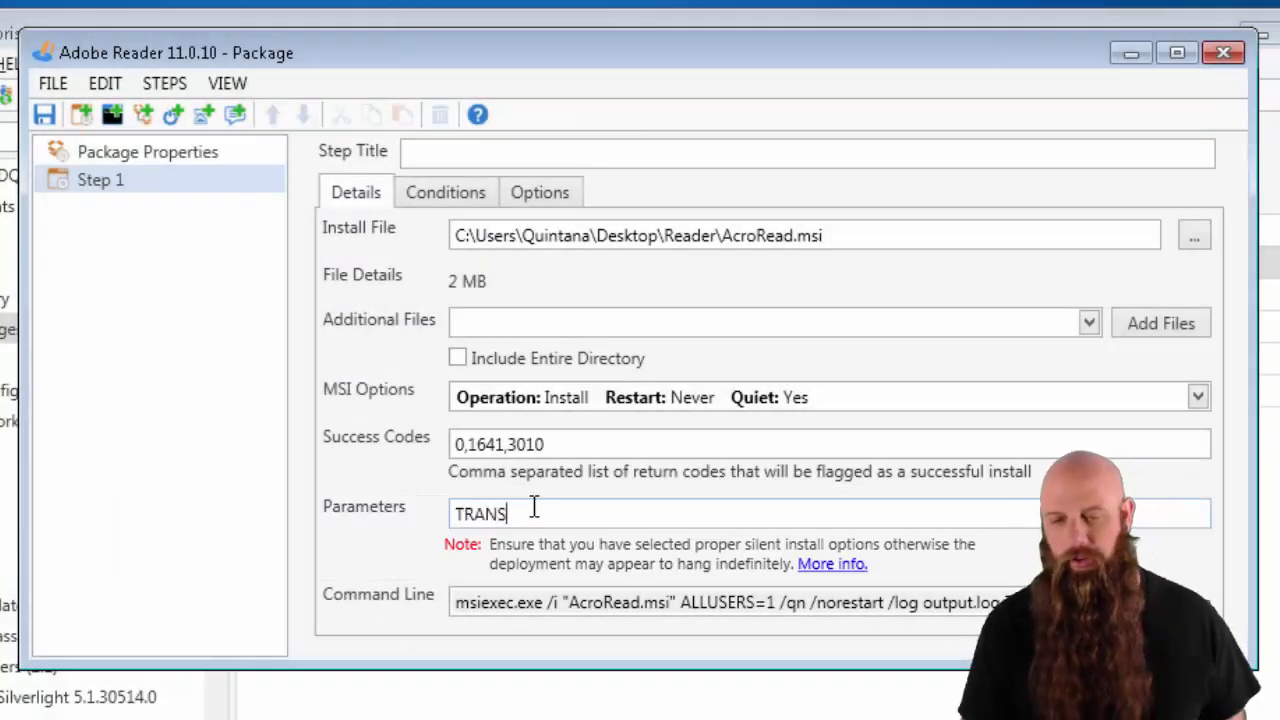
type("FORMS")
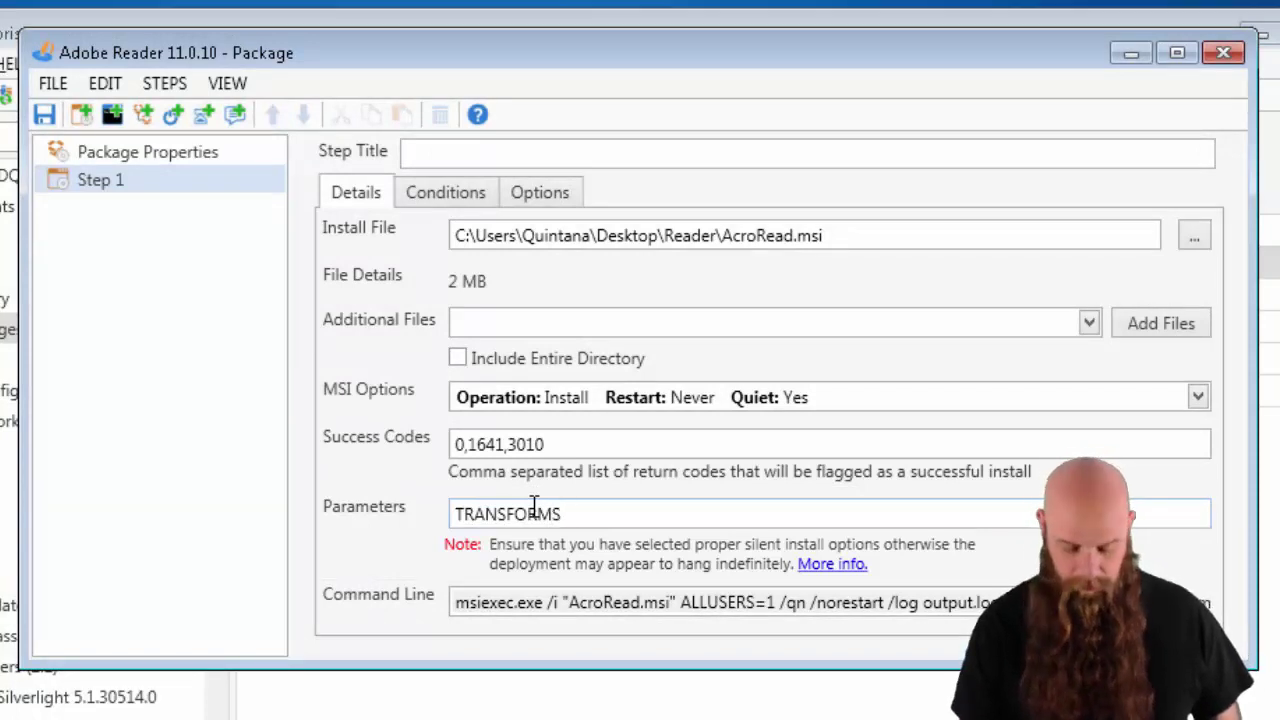
type("=")
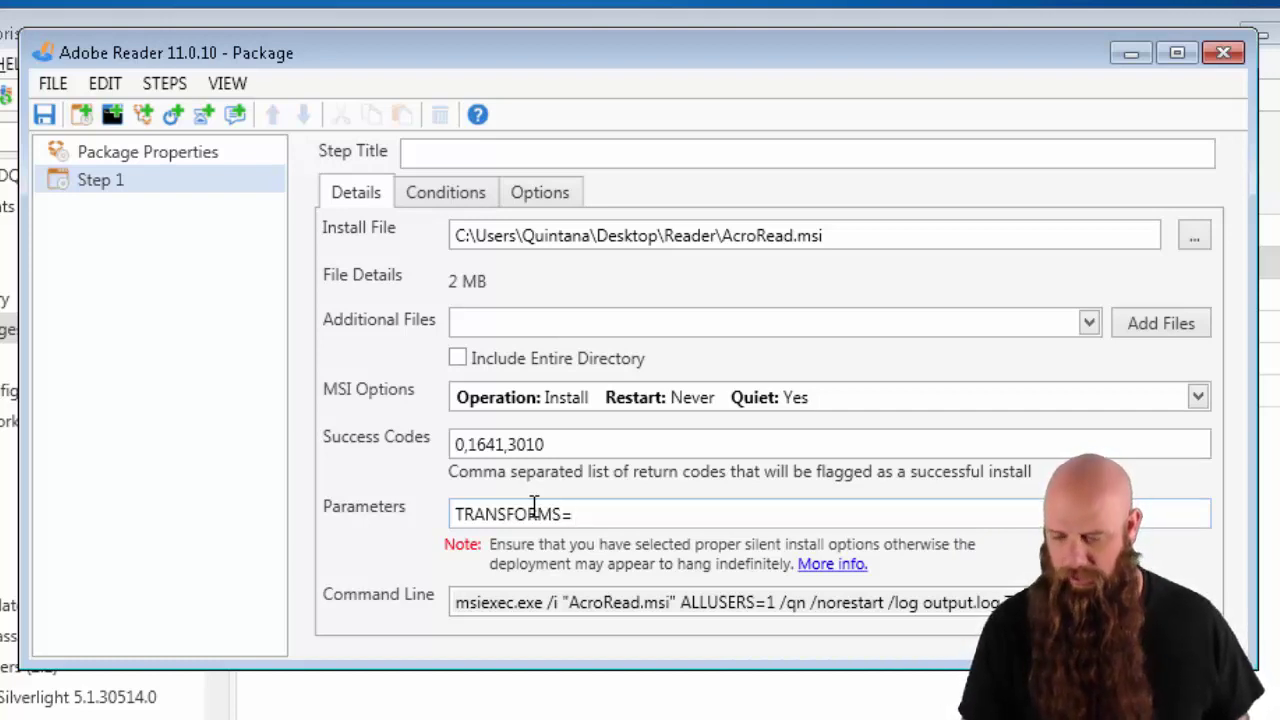
type("Acro")
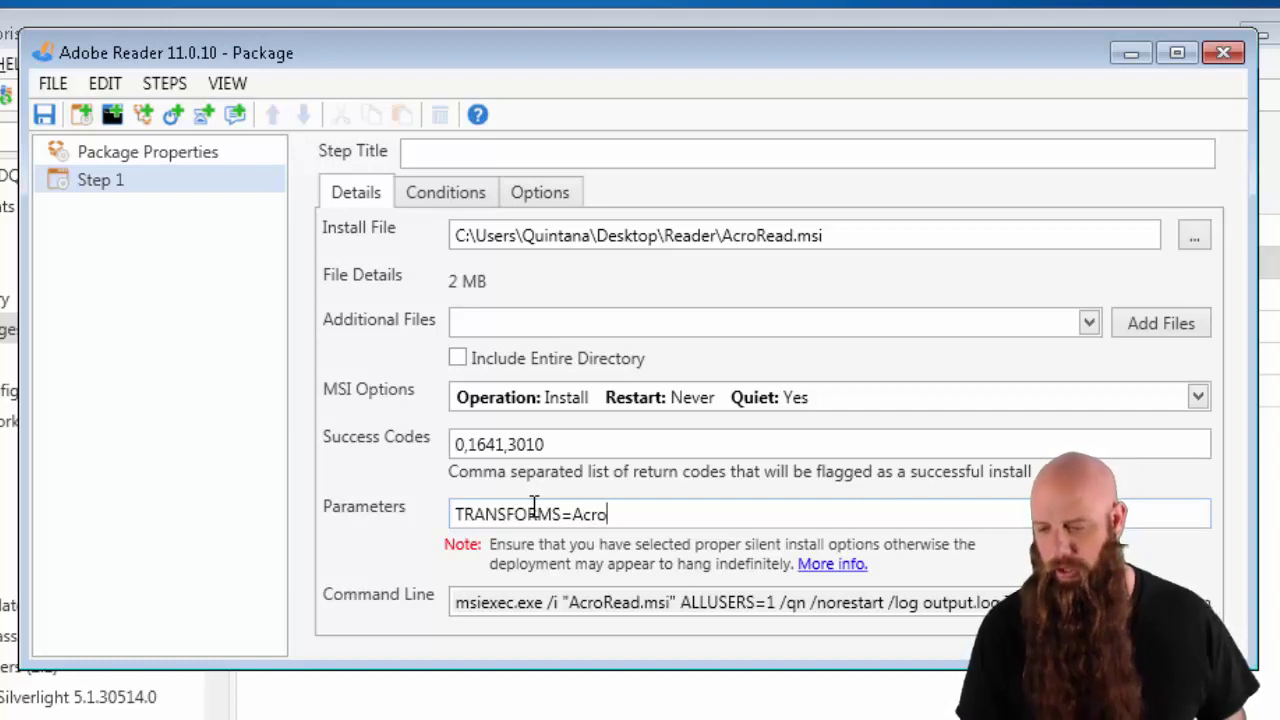
type("Read")
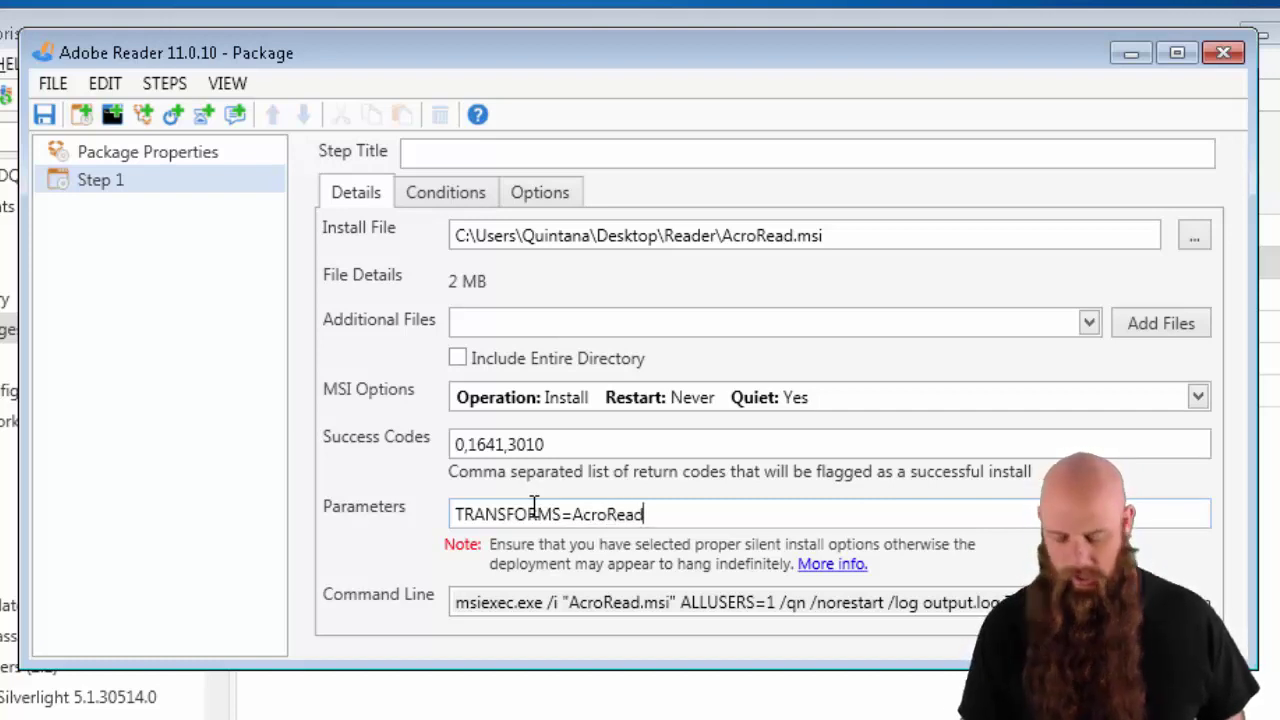
type("XI.mst")
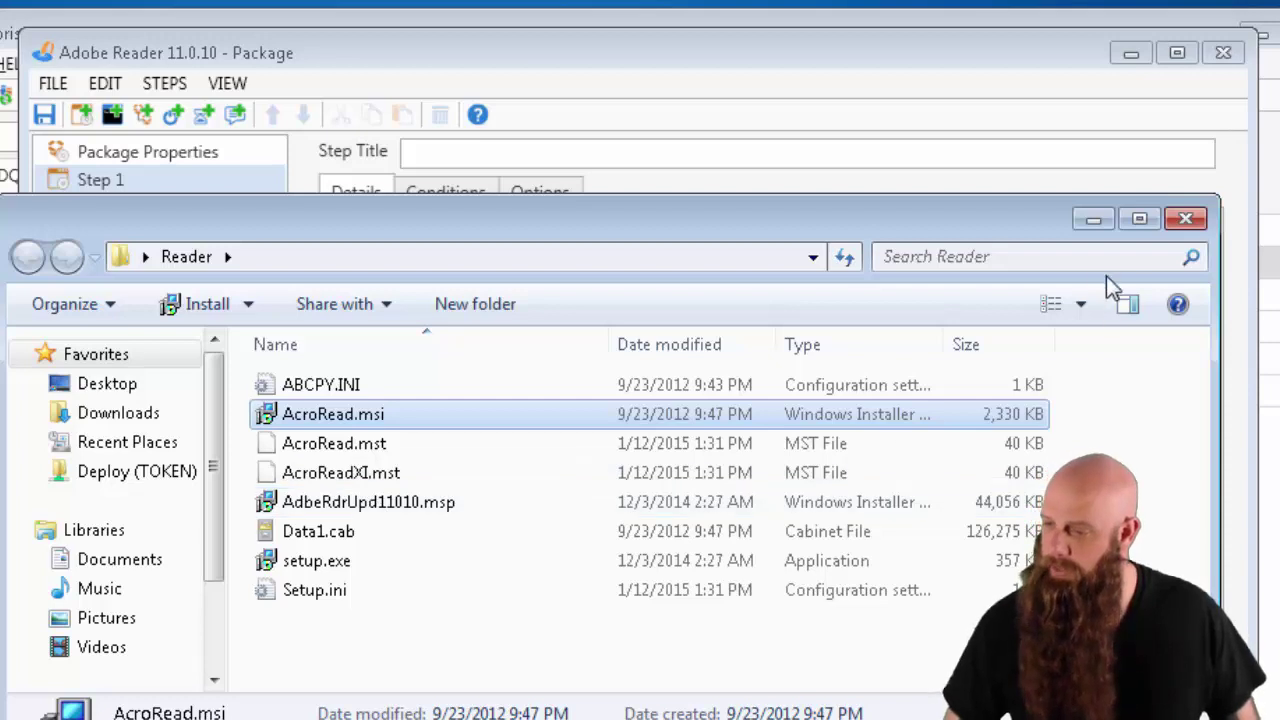
left_click(1094, 219)
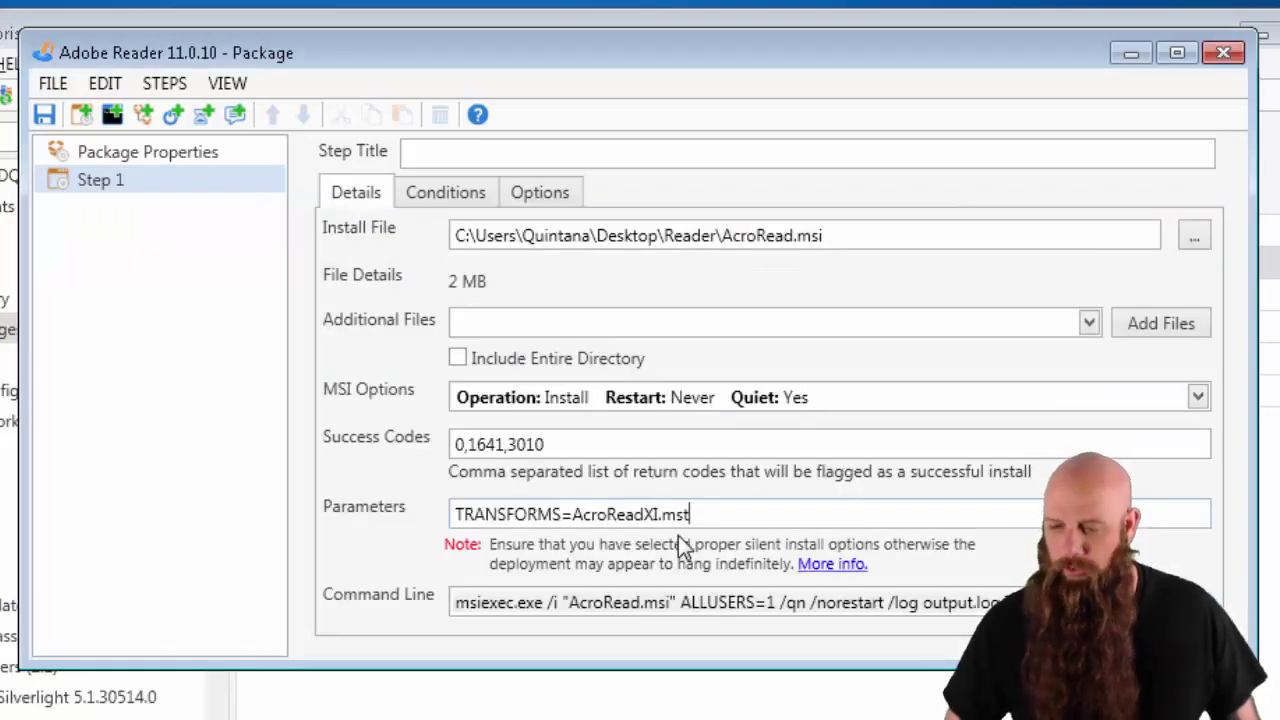
left_click(495, 368)
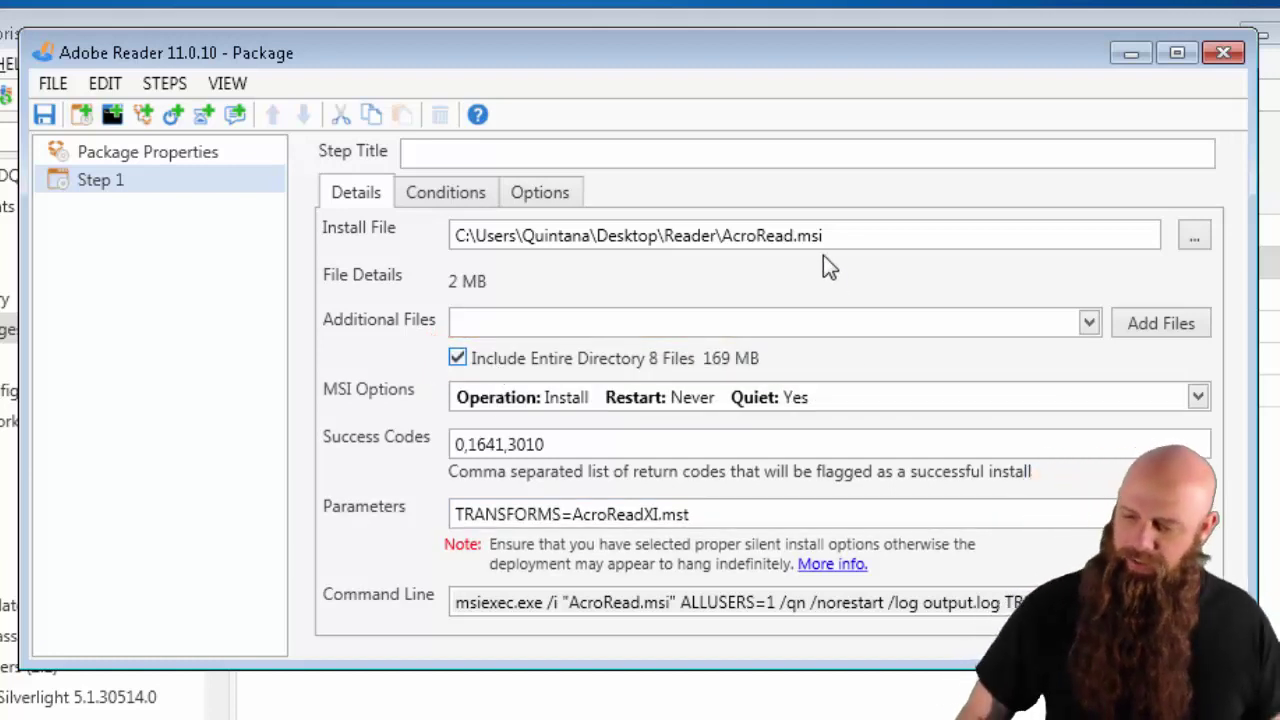
Title Step 1 'Install Reader XI'.
left_click(440, 156)
type("Insta")
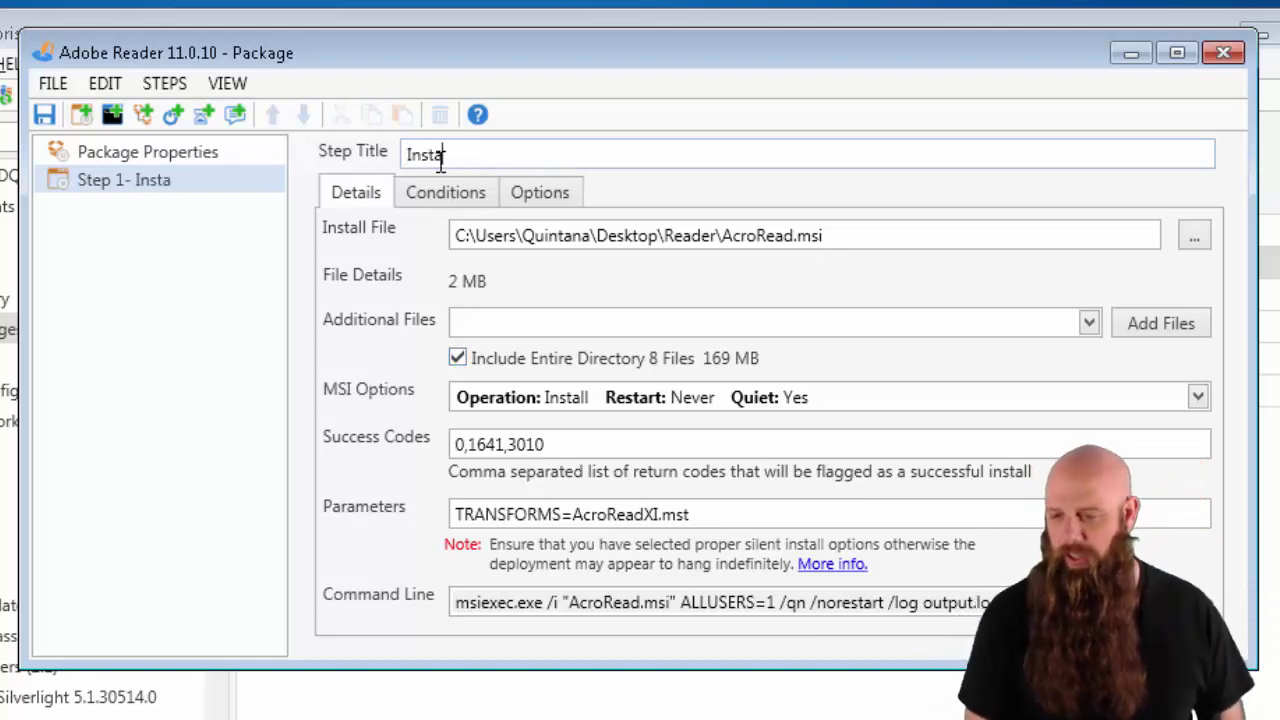
type("ll Reade")
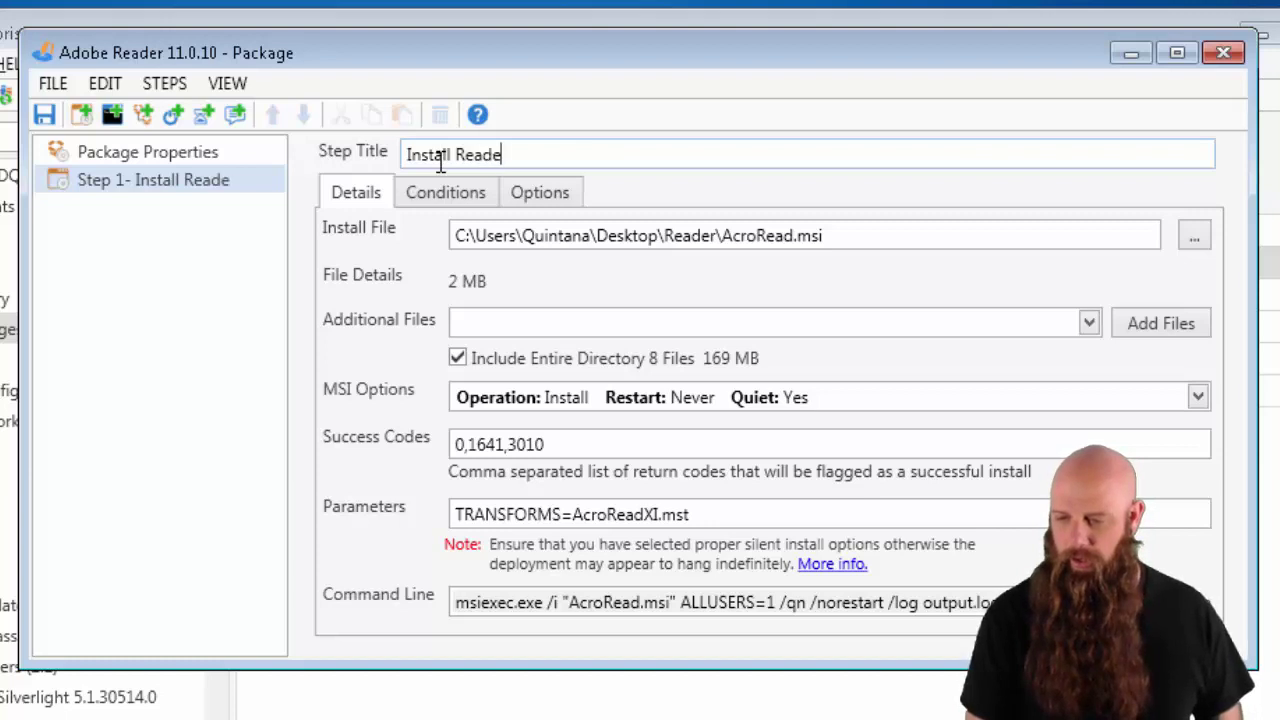
type("r Xi")
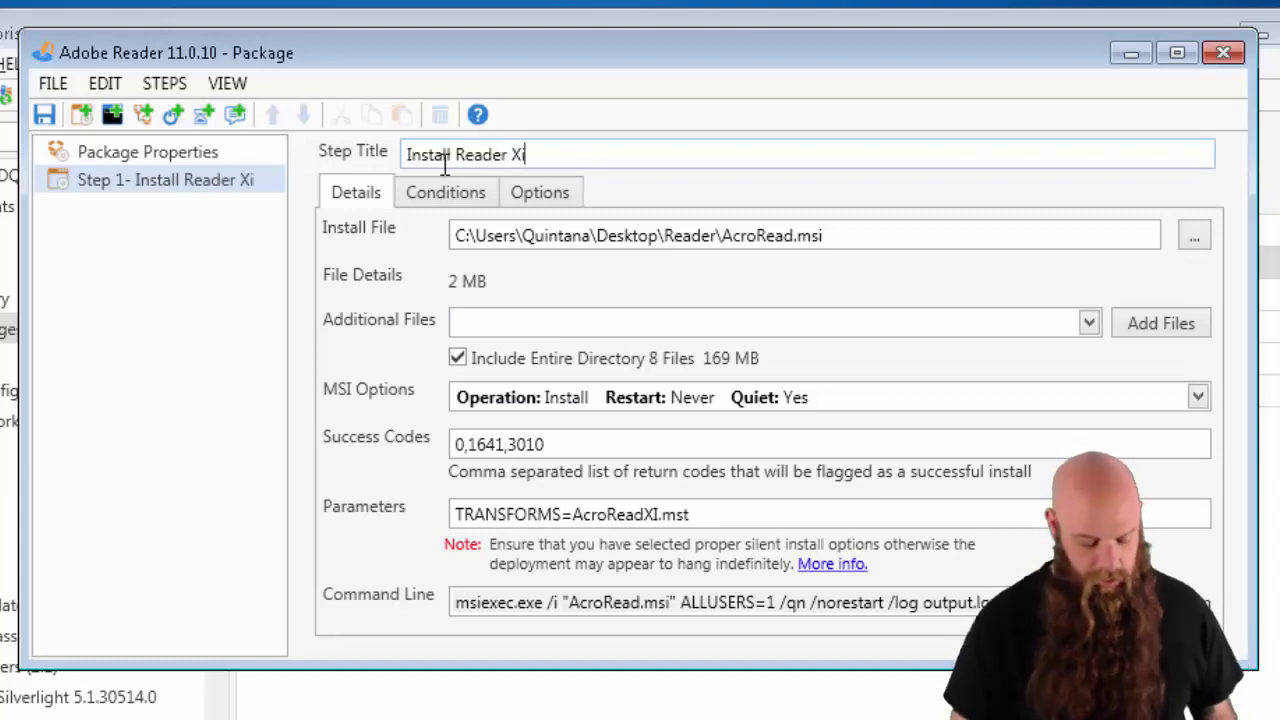
key("BackSpace")
type("IO")
key("BackSpace")
left_click(163, 186)
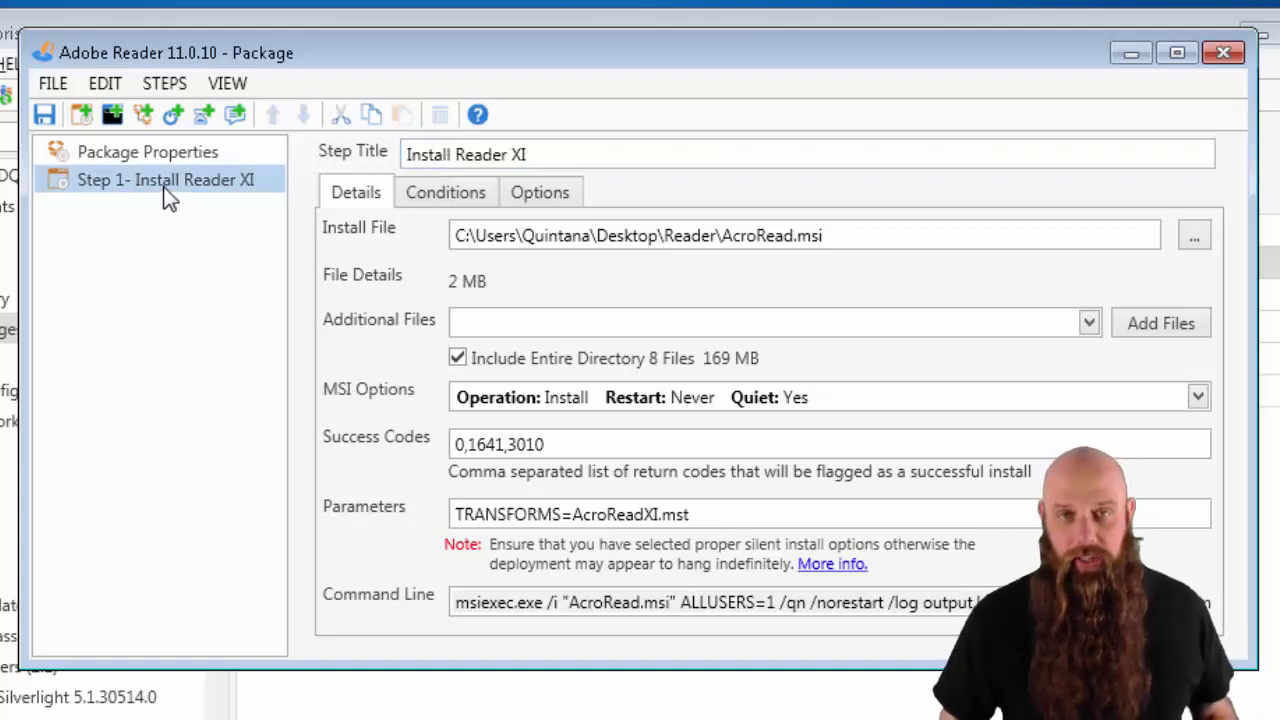
Add Step 2 'Update to 11.0.10' installing AdbeRdrUpd11010.msp, and save the package.
left_click(80, 118)
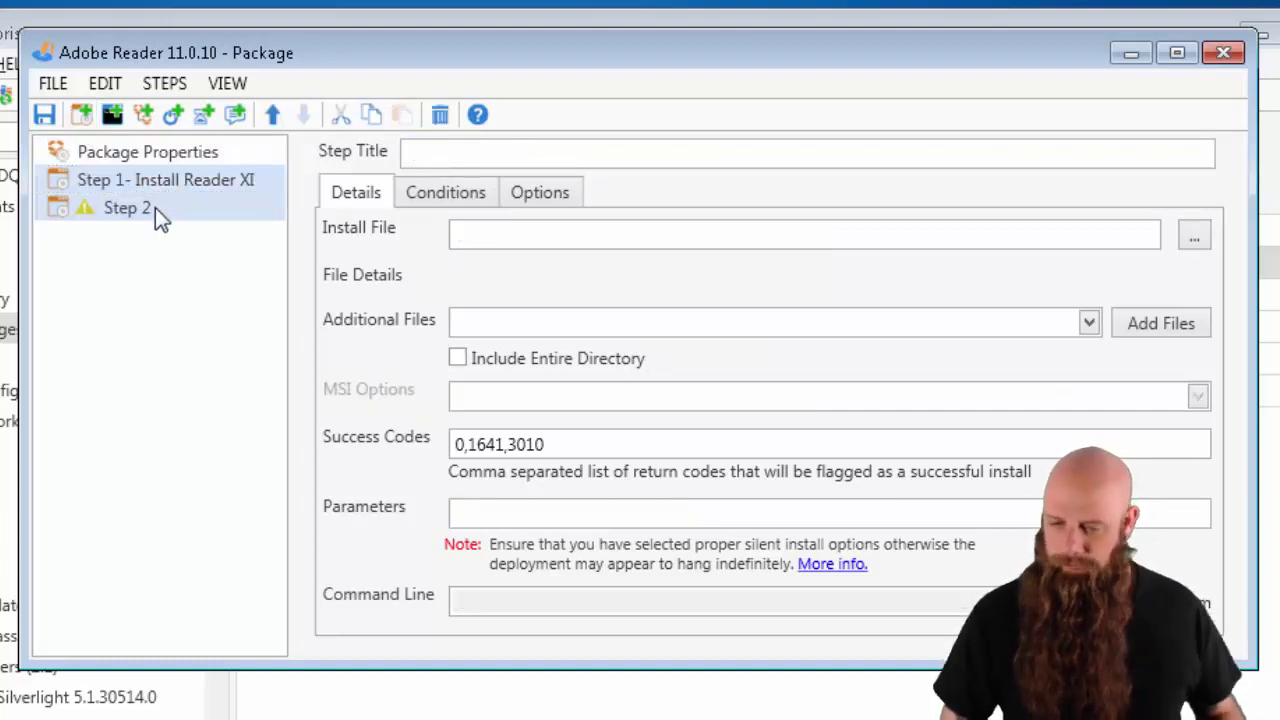
left_click(471, 160)
type("Update")
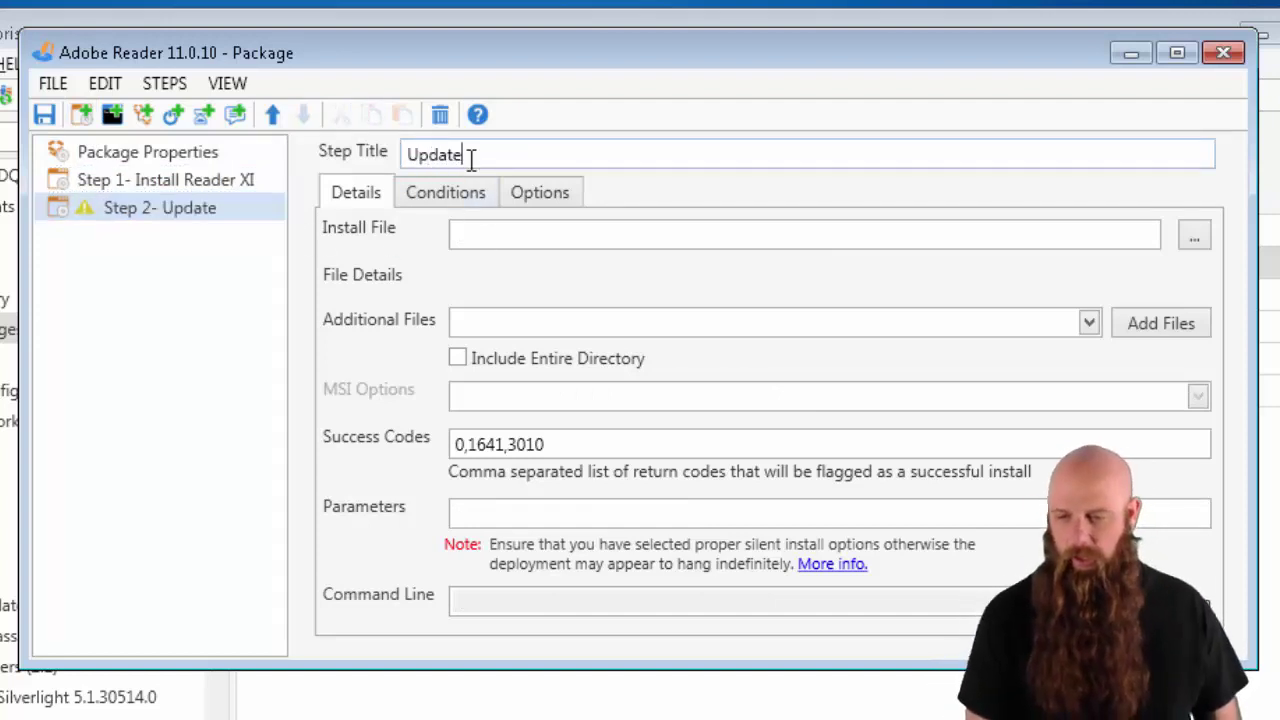
type(" to 11.0.10")
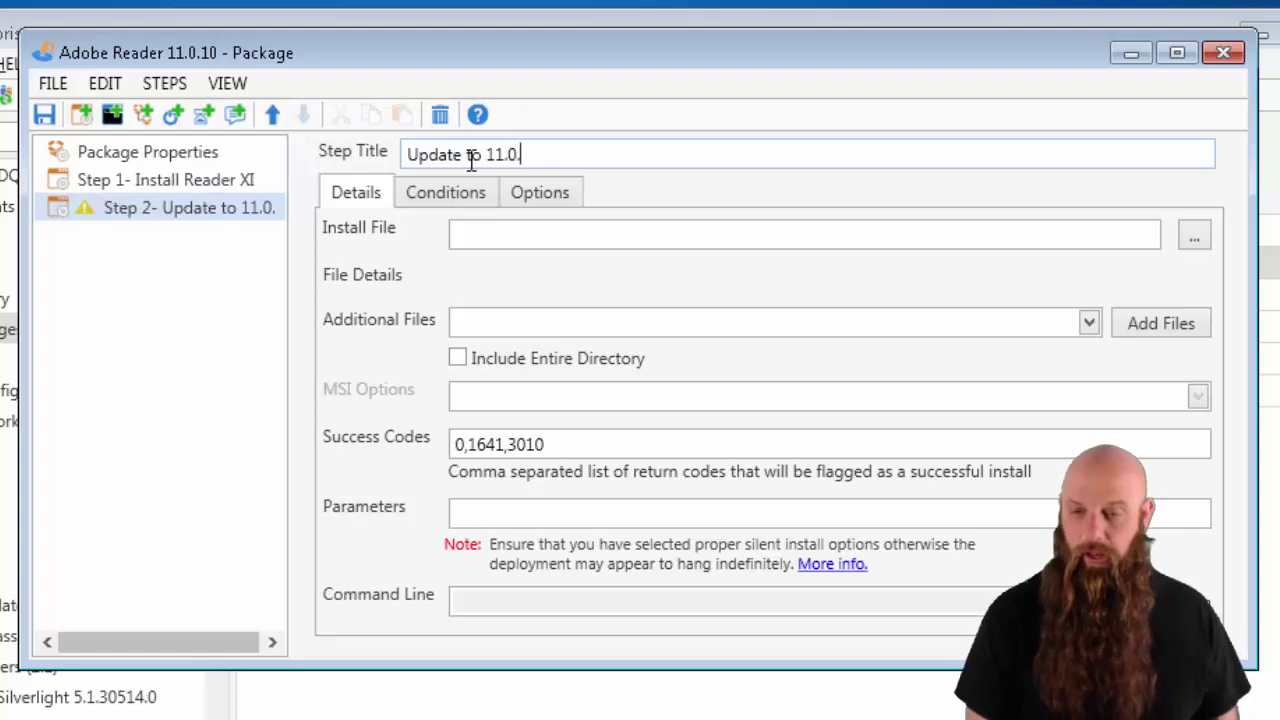
left_click(1195, 237)
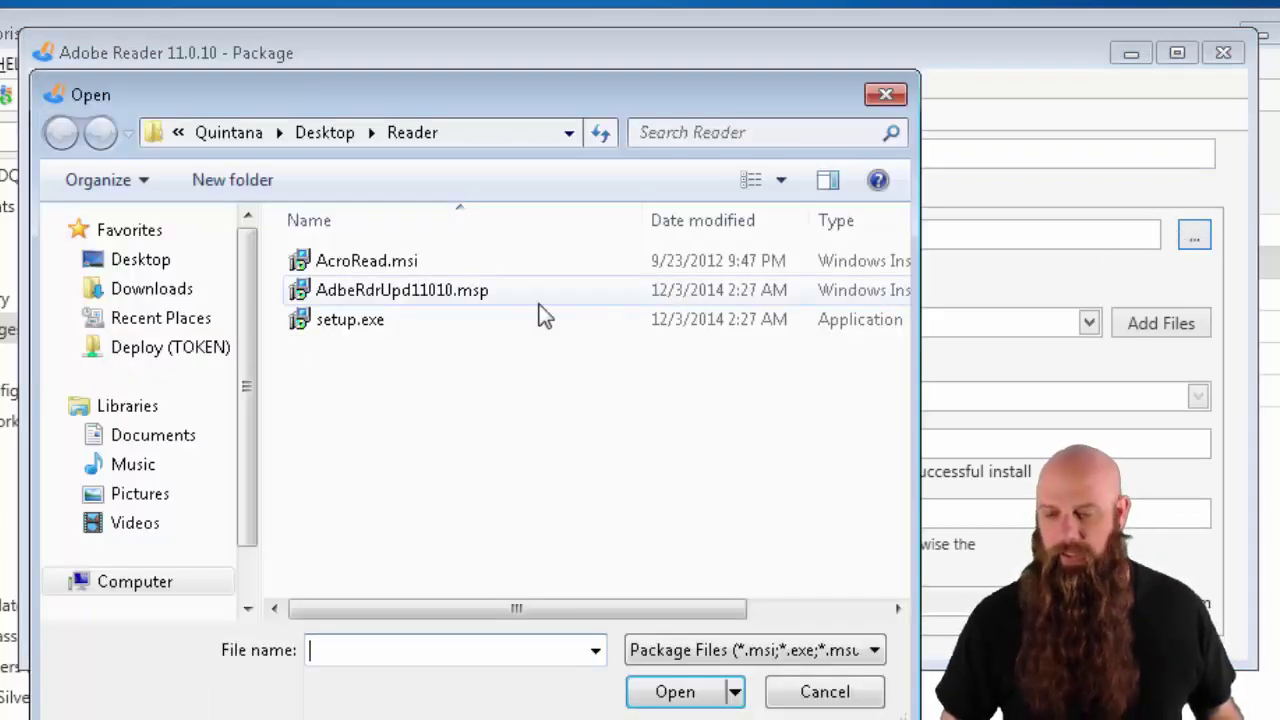
left_click(436, 300)
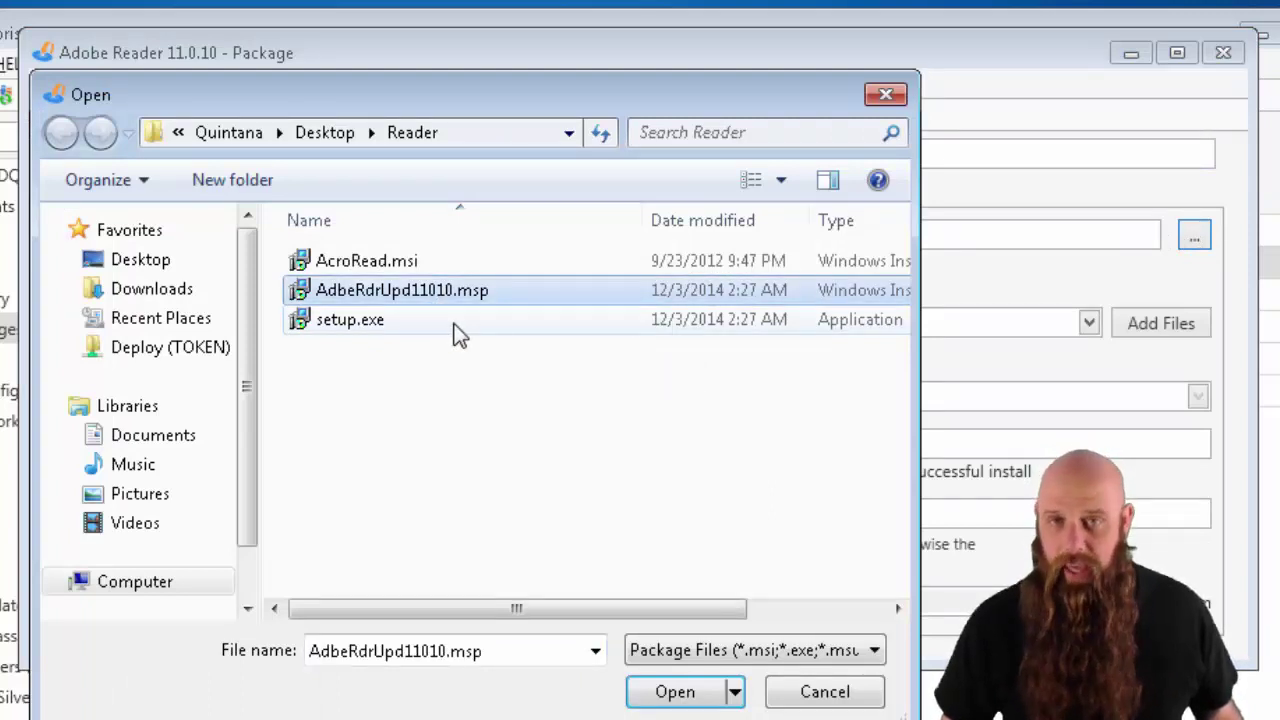
left_click(680, 692)
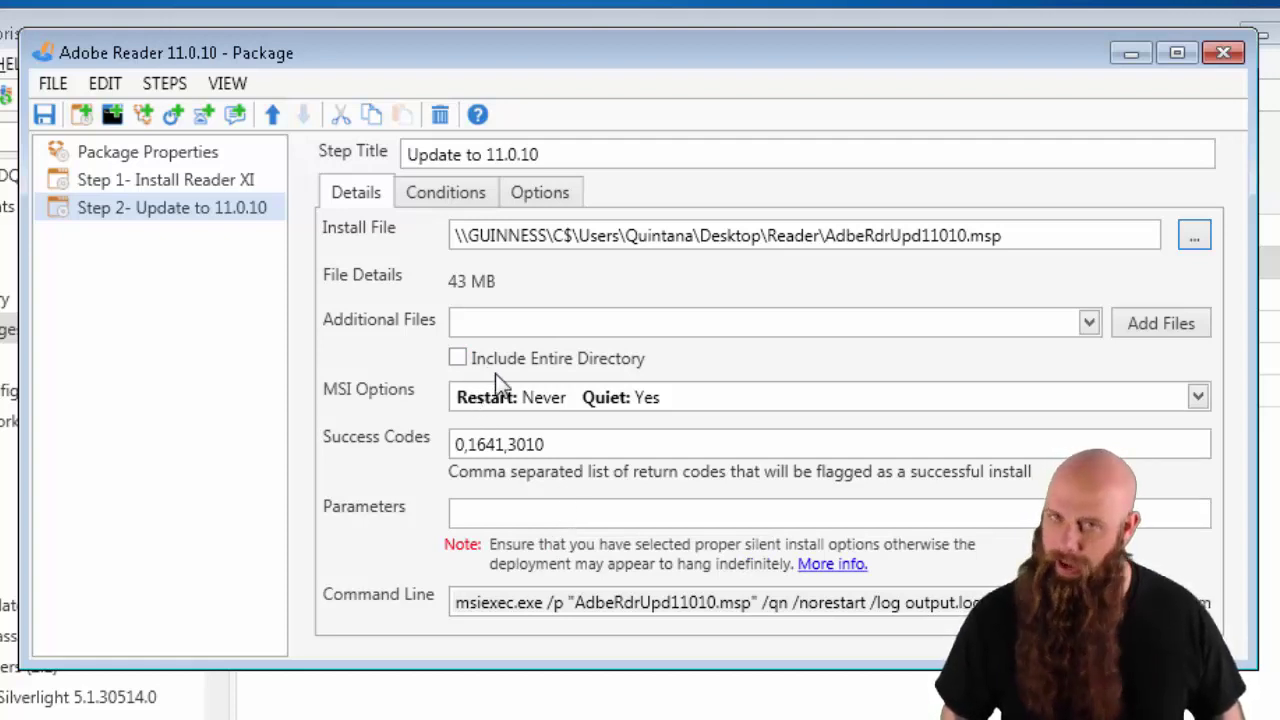
left_click(160, 180, "shift")
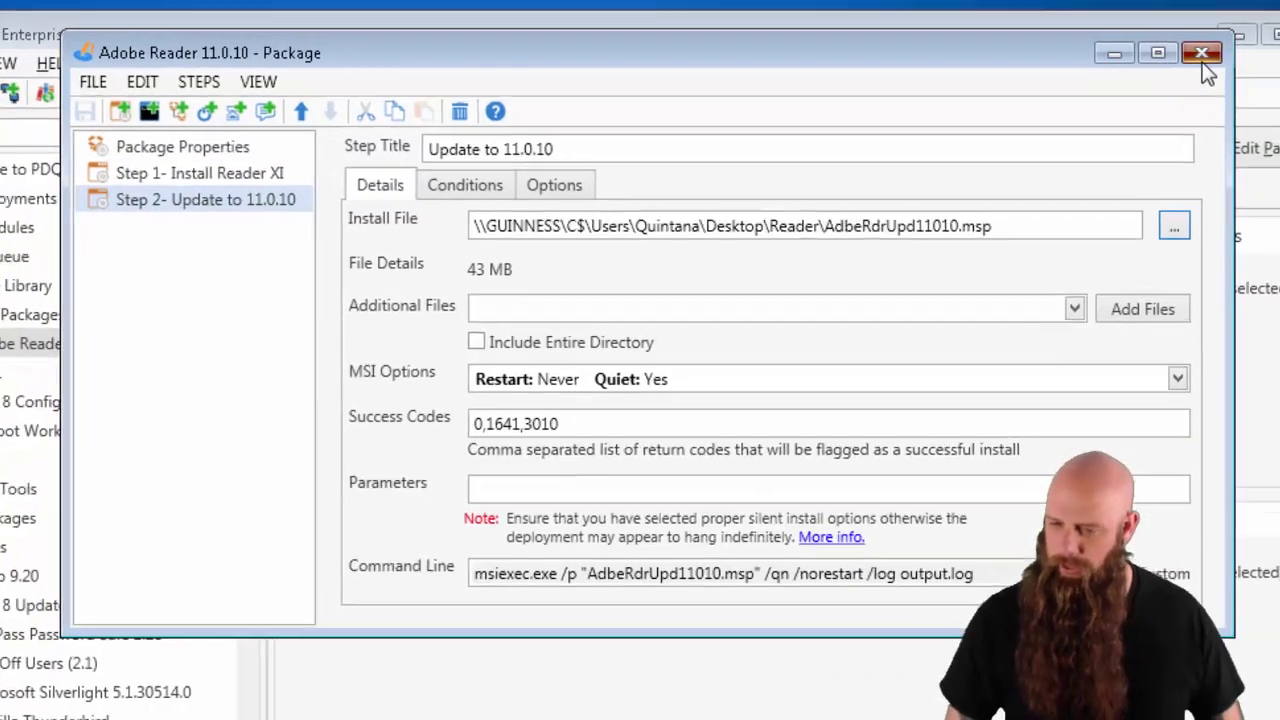
Close the package editor and return to the main console showing Adobe Reader 11.0.10.
left_click(1223, 58)
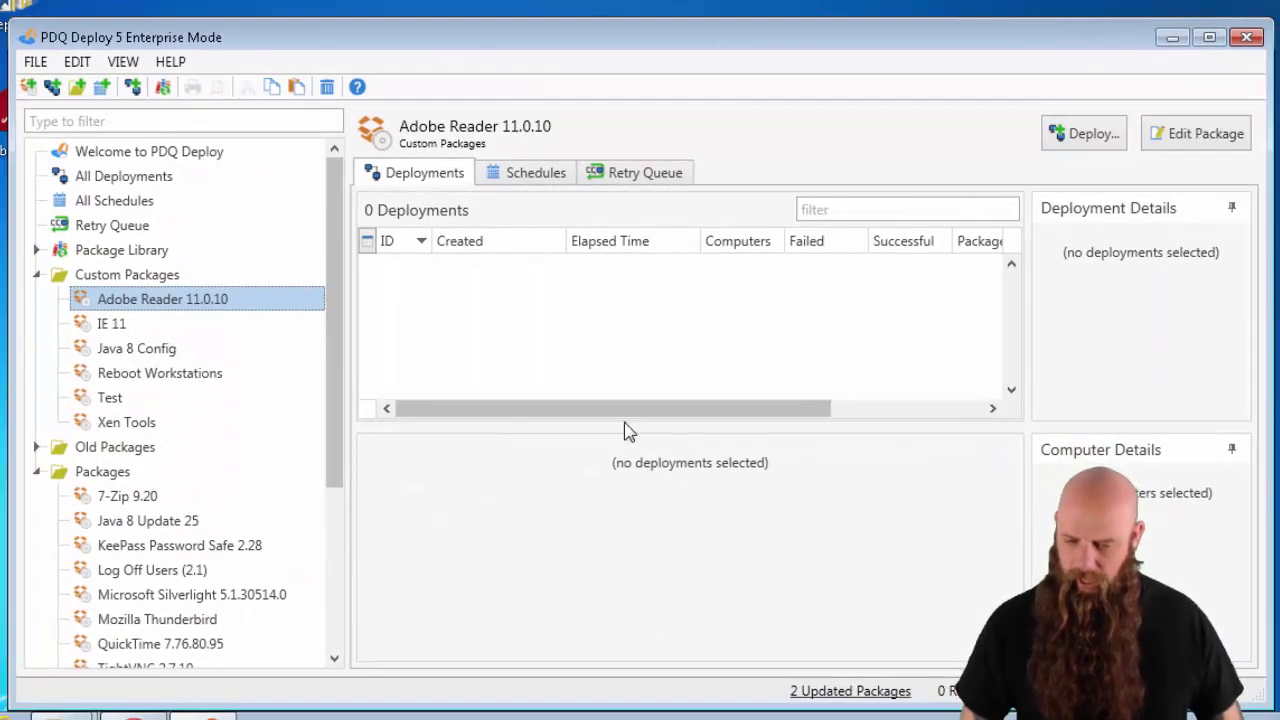
key("super")
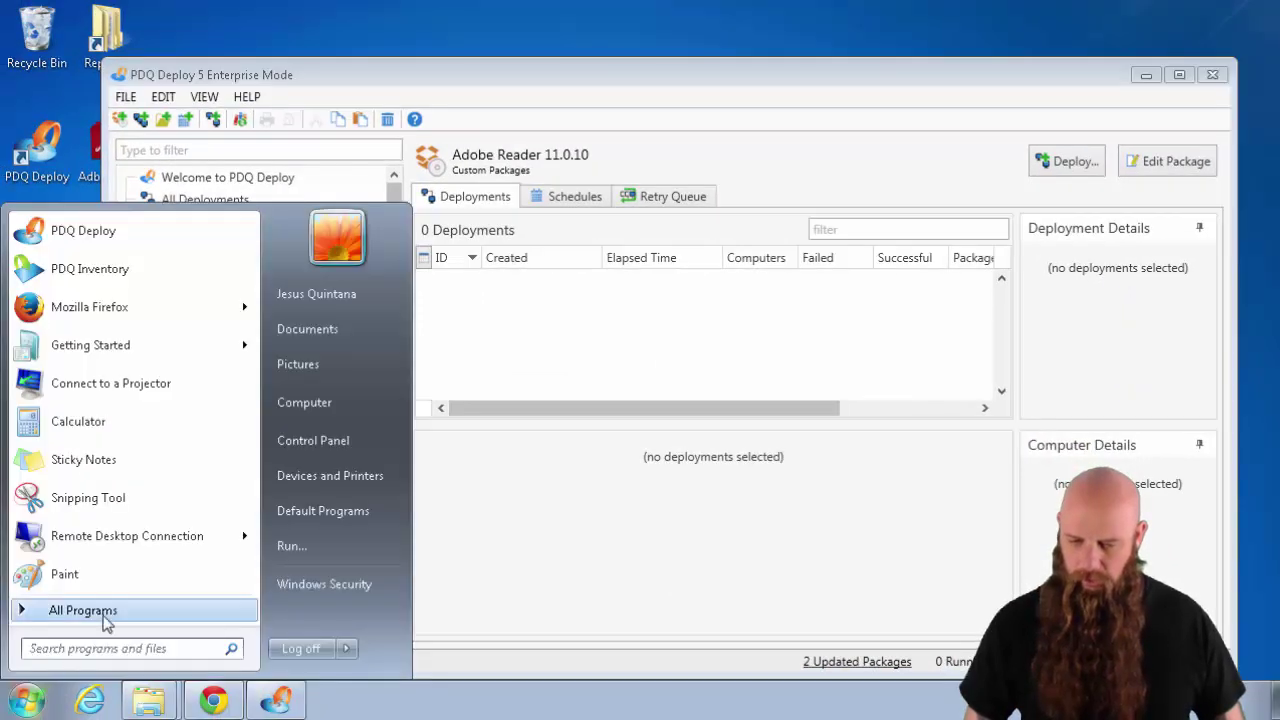
left_click(100, 612)
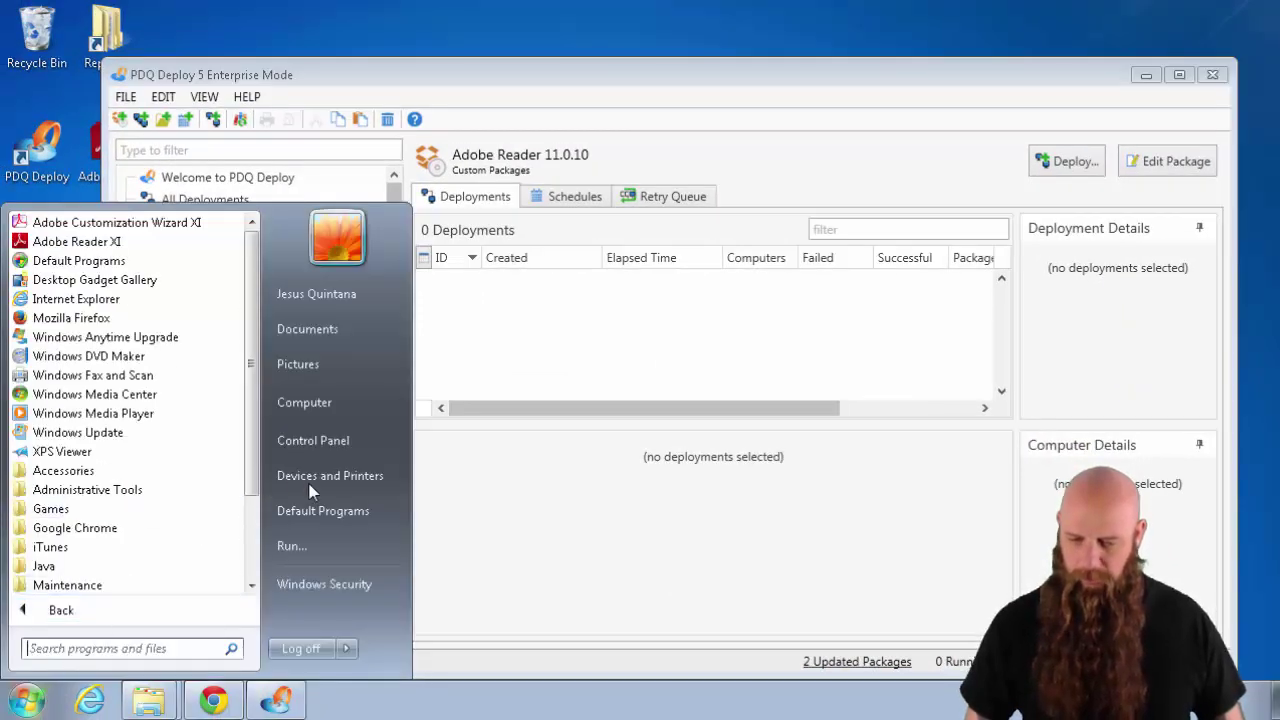
left_click(697, 450)
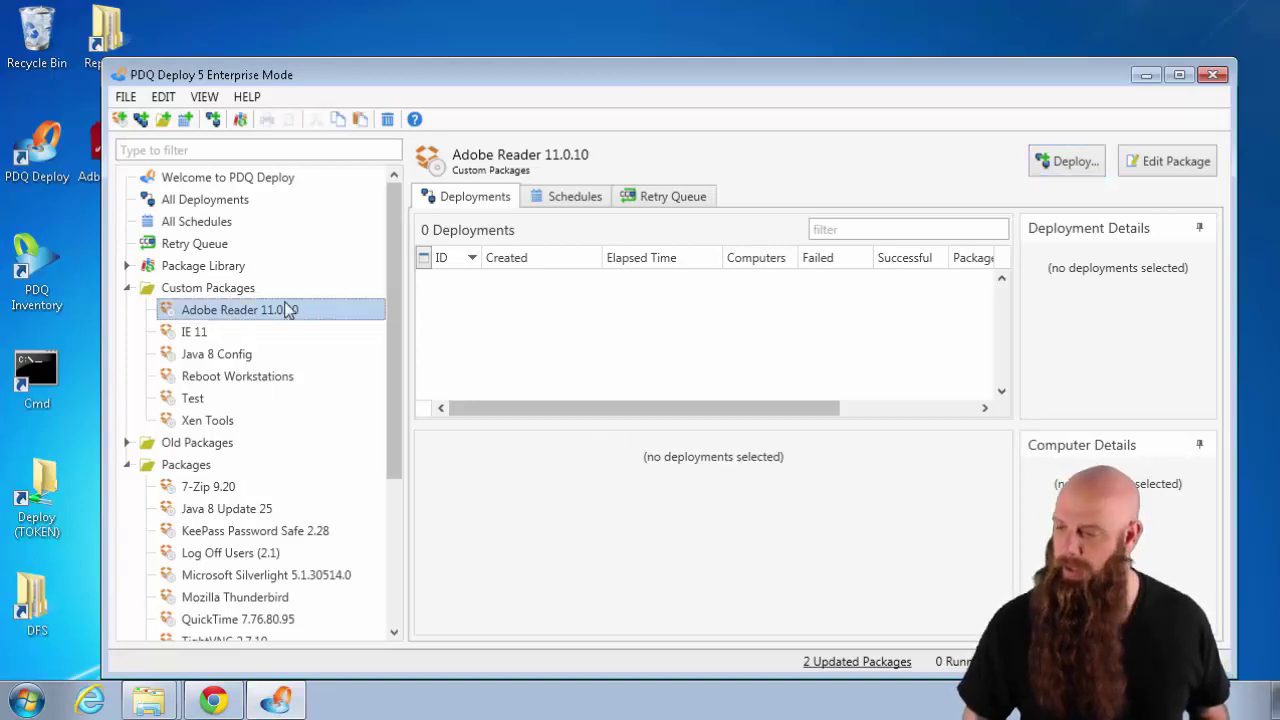
Start a Deploy Once for the package, choosing targets from PDQ Inventory.
left_click(1066, 161)
left_click(1120, 172)
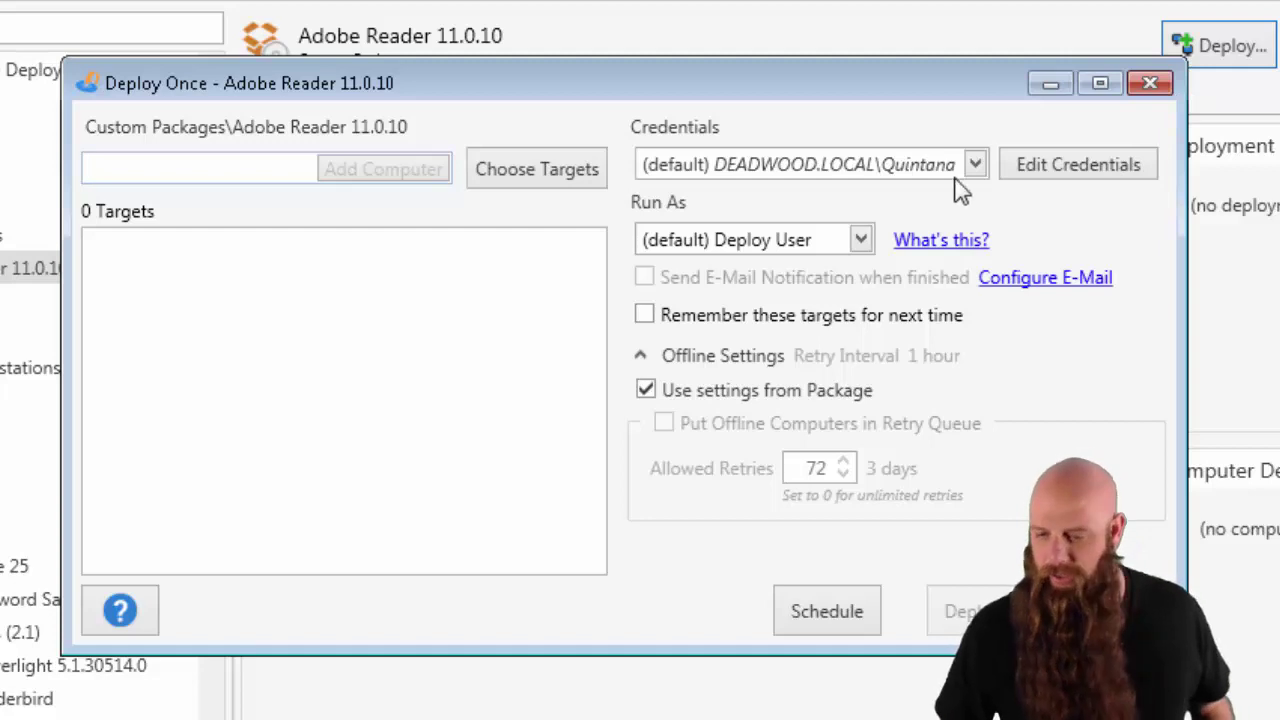
left_click(549, 185)
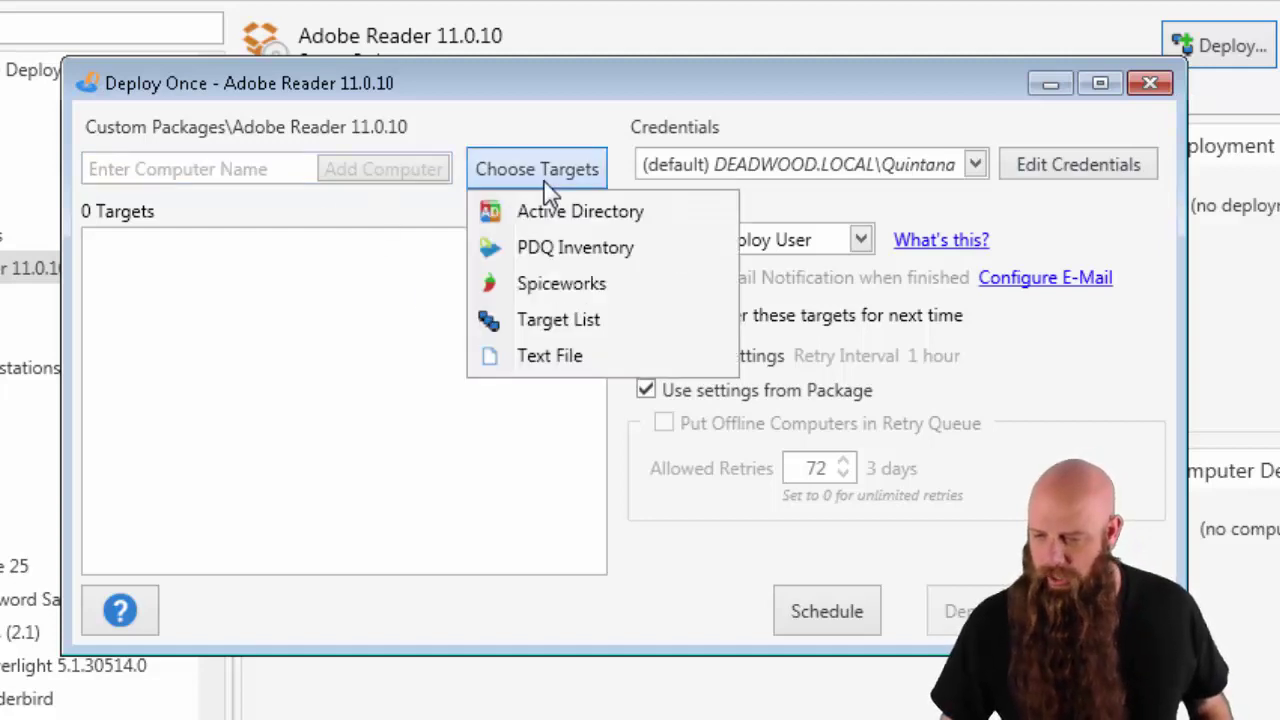
left_click(524, 256)
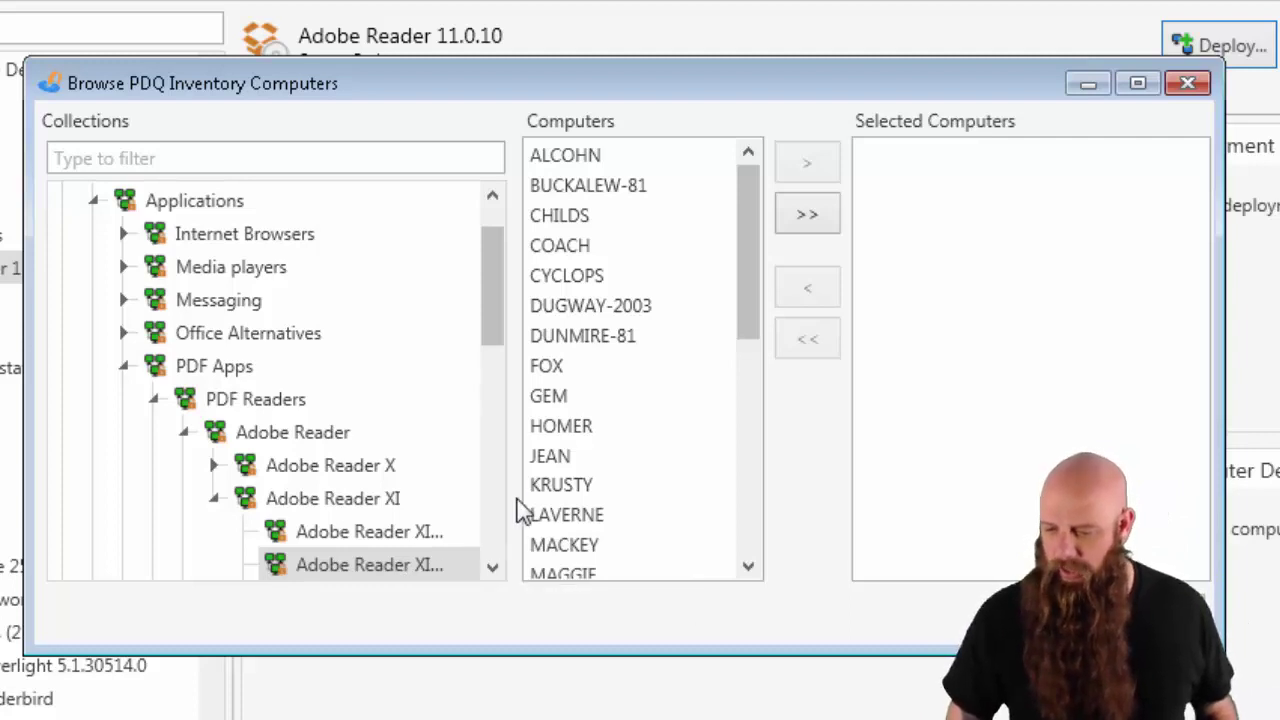
Add CHILDS and COACH as the deployment's target computers.
left_click_drag(517, 489, 605, 488)
left_click(676, 217)
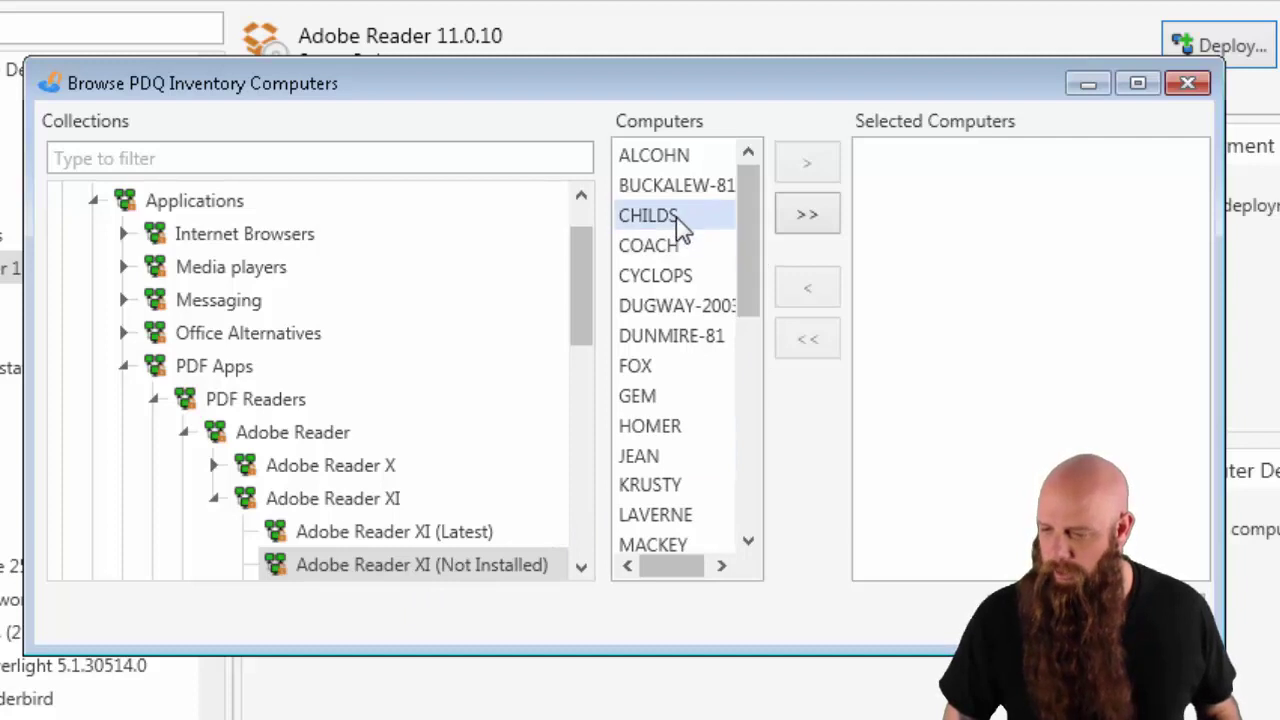
double_click(676, 217)
double_click(679, 217)
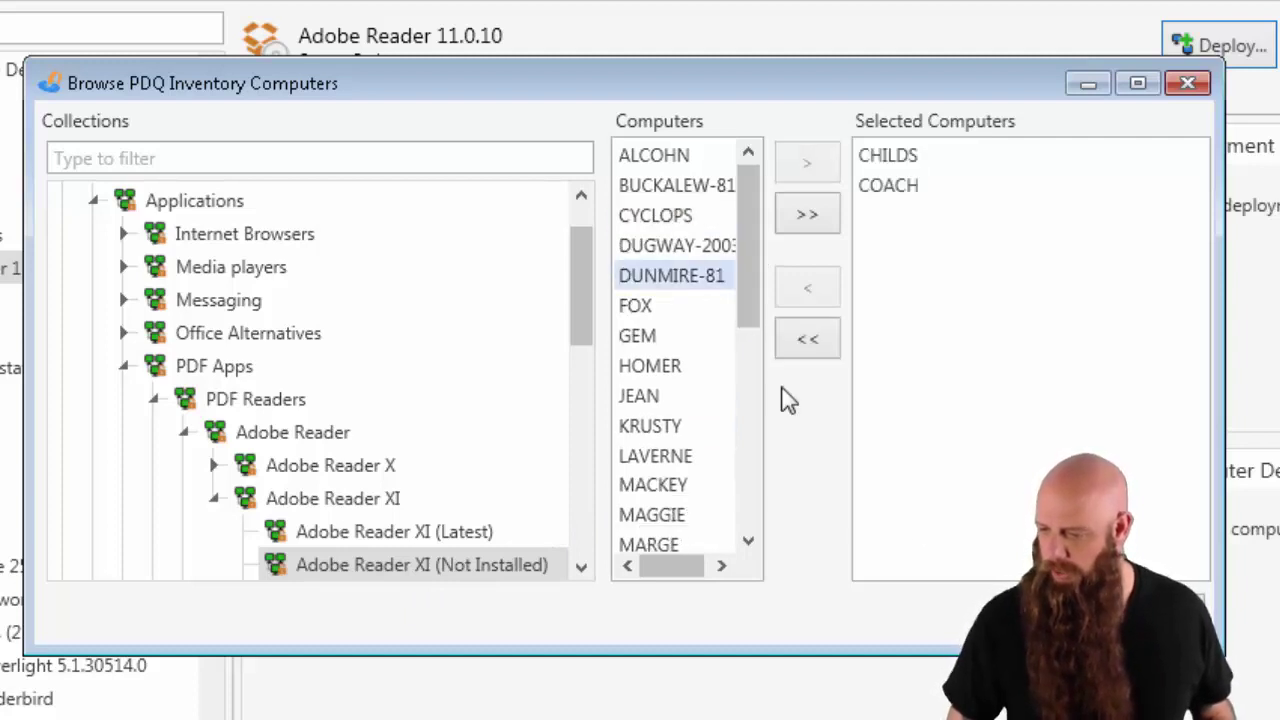
key("Return")
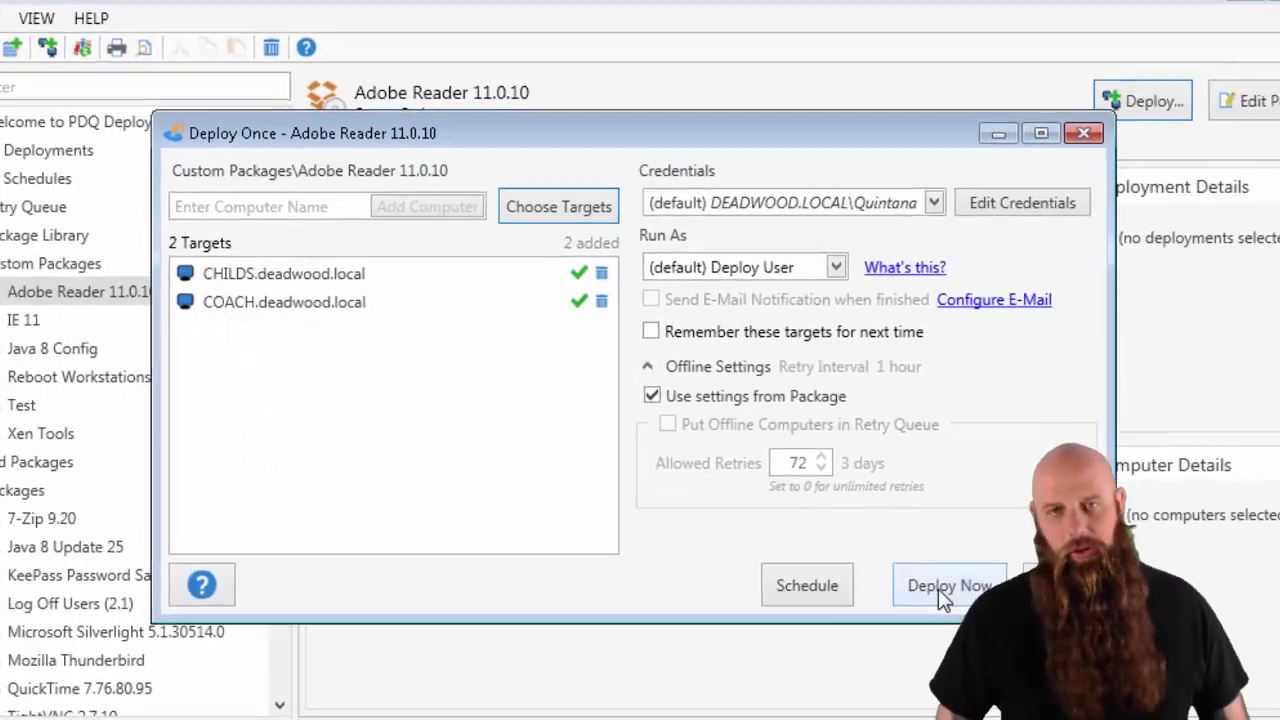
Deploy Adobe Reader 11.0.10 now to CHILDS and COACH as Deployment 162.
left_click(972, 612)
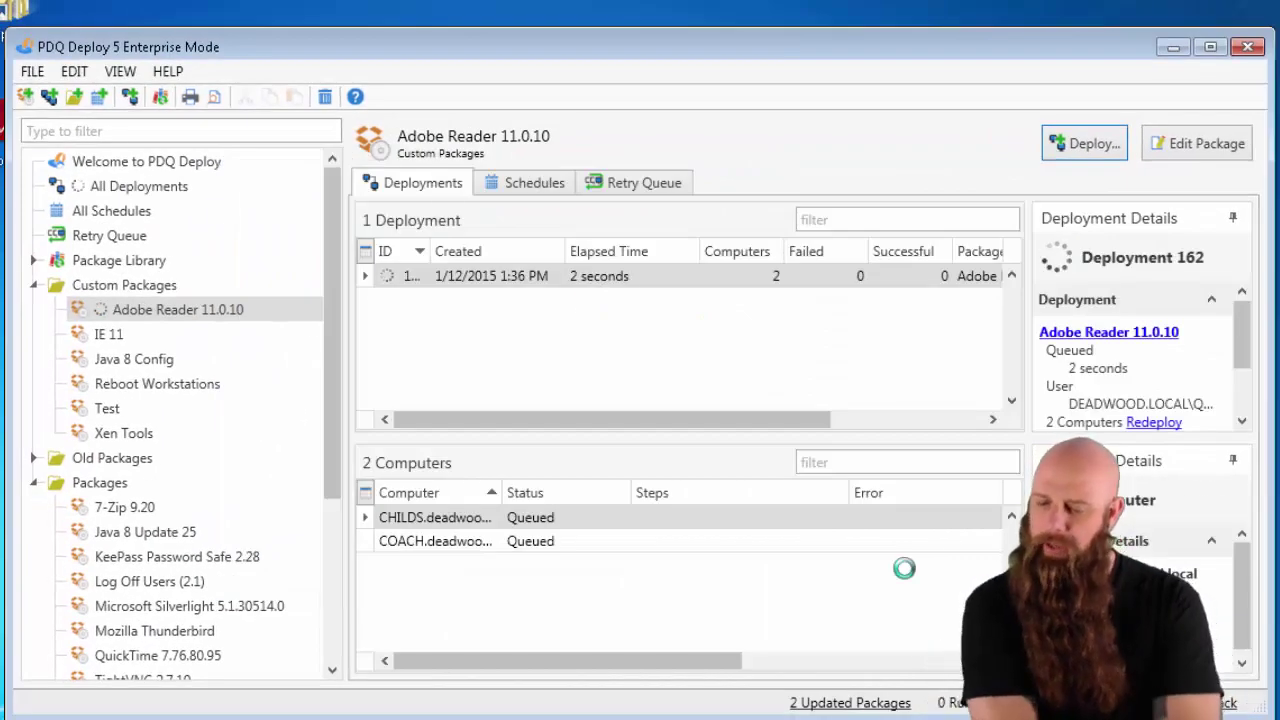